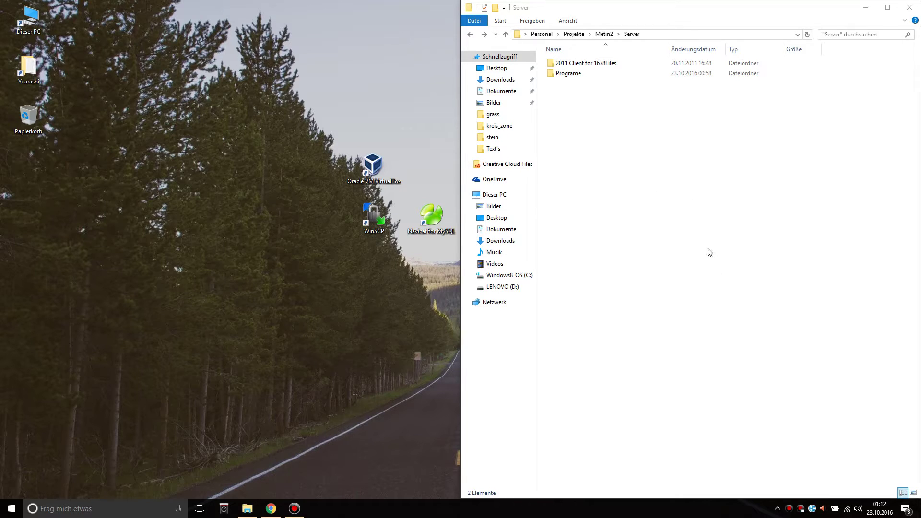
# Copy locale_de.eix and locale_de.epk from the pack folder of "2011 Client for 1678Files"
pyautogui.click(645, 154)
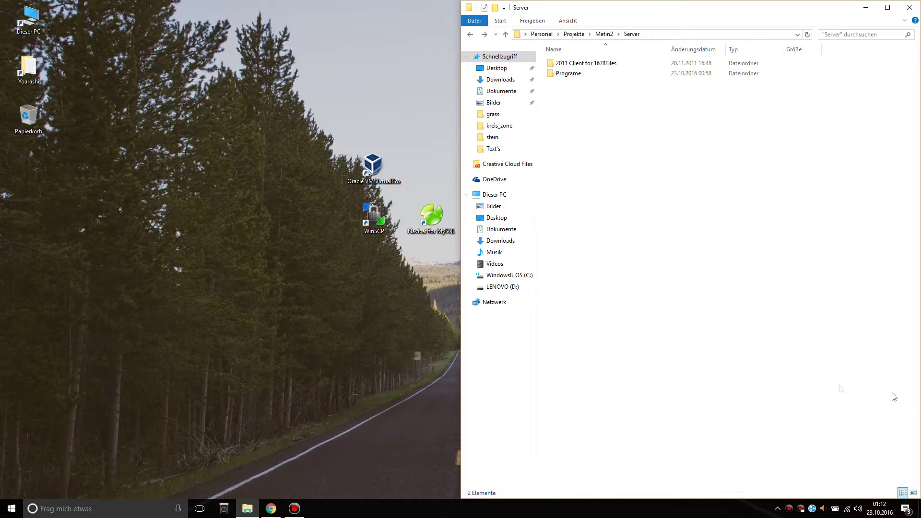
pyautogui.doubleClick(623, 68)
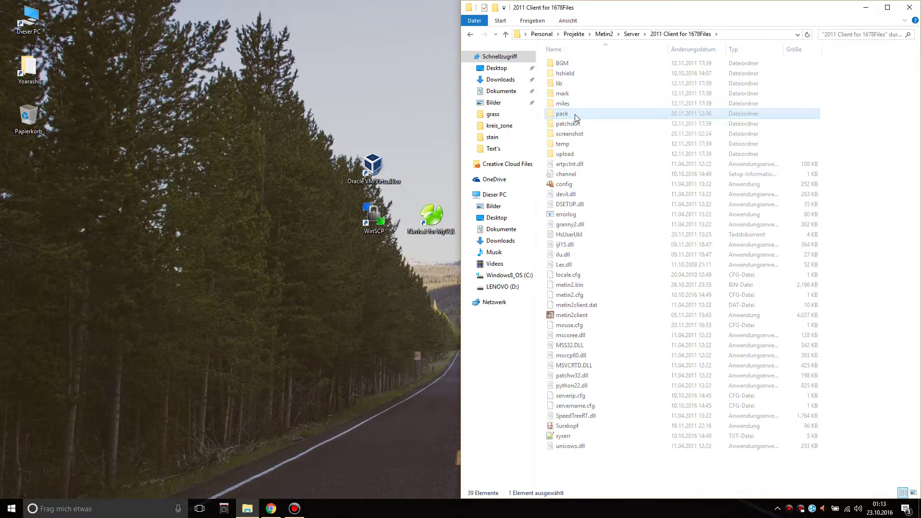
pyautogui.doubleClick(576, 117)
pyautogui.click(627, 124)
pyautogui.scroll(-4, 629, 205)
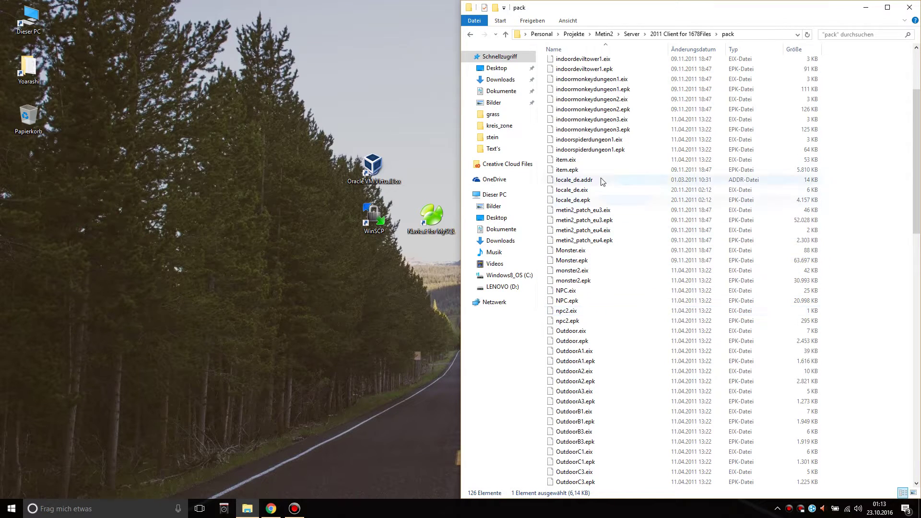
pyautogui.click(578, 190)
pyautogui.keyDown('shift'); pyautogui.click(580, 200); pyautogui.keyUp('shift')
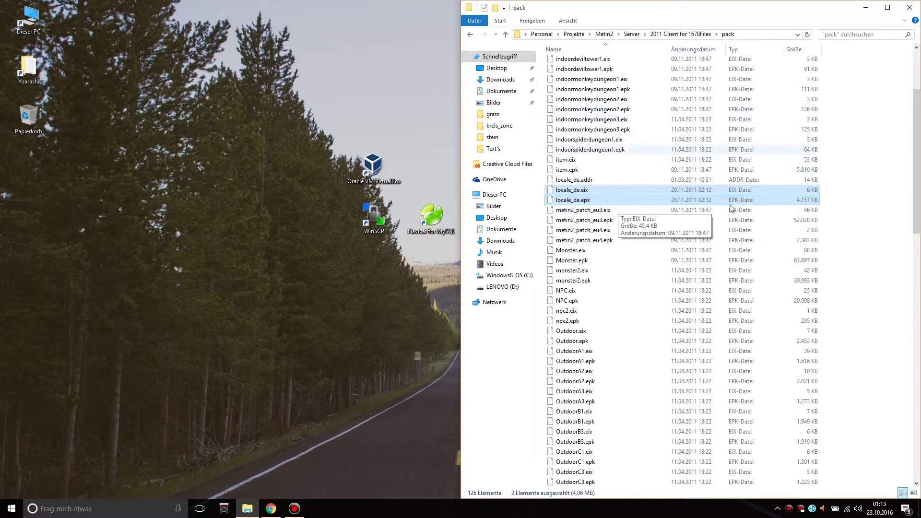
# Paste the two copied locale_de files into the Eternexus folder inside Programe
pyautogui.press('BackSpace')
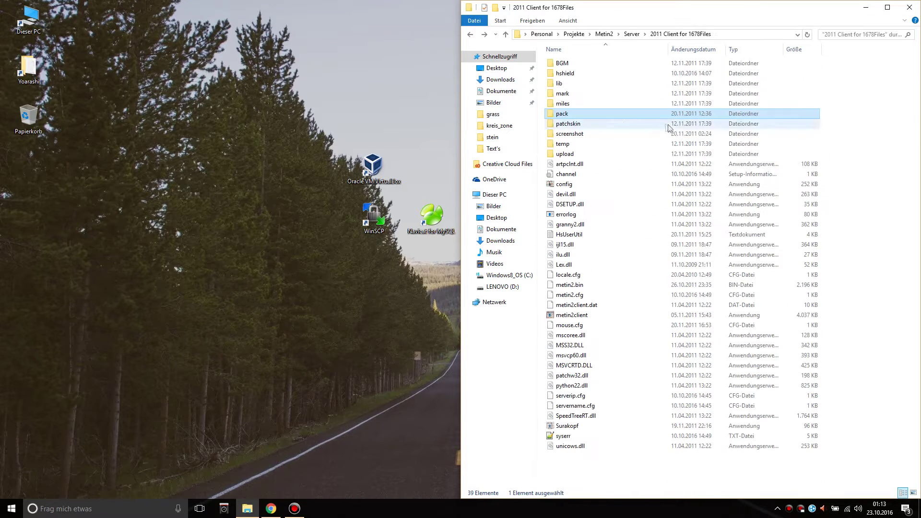
pyautogui.press('BackSpace')
pyautogui.doubleClick(594, 73)
pyautogui.doubleClick(600, 63)
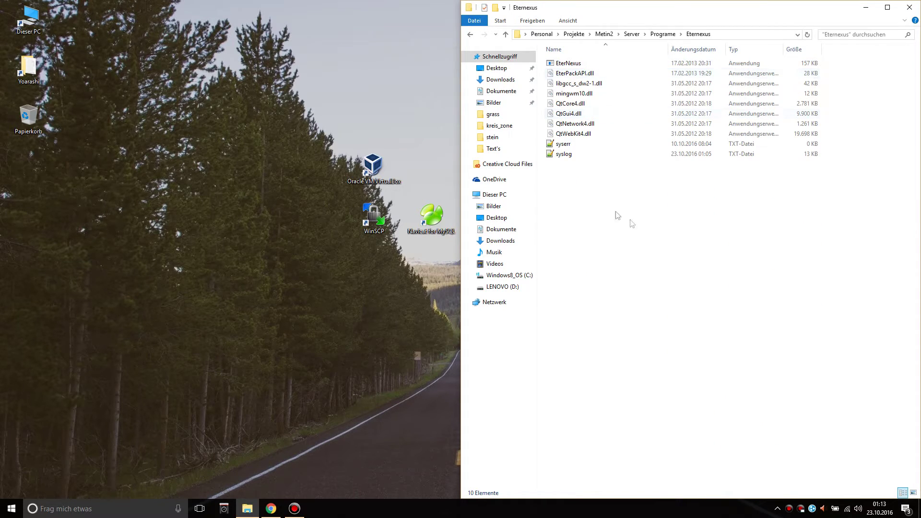
pyautogui.hotkey('ctrl', 'v')
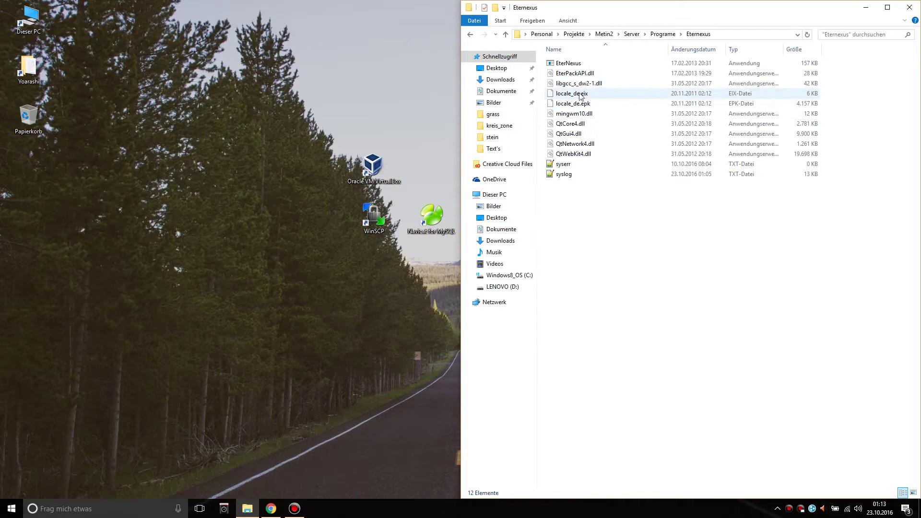
# Launch EterNexus, extract the locale_de.eix archive in the same folder, and close the program
pyautogui.click(583, 65)
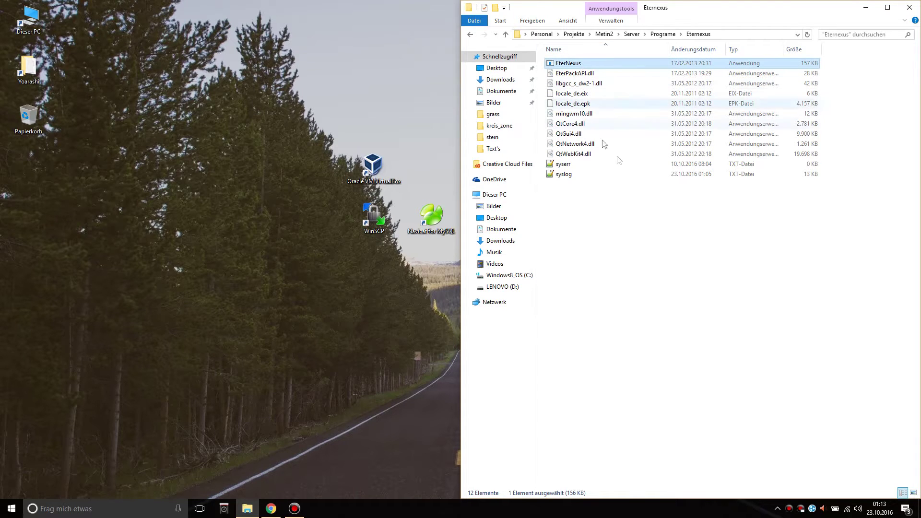
pyautogui.press('Return')
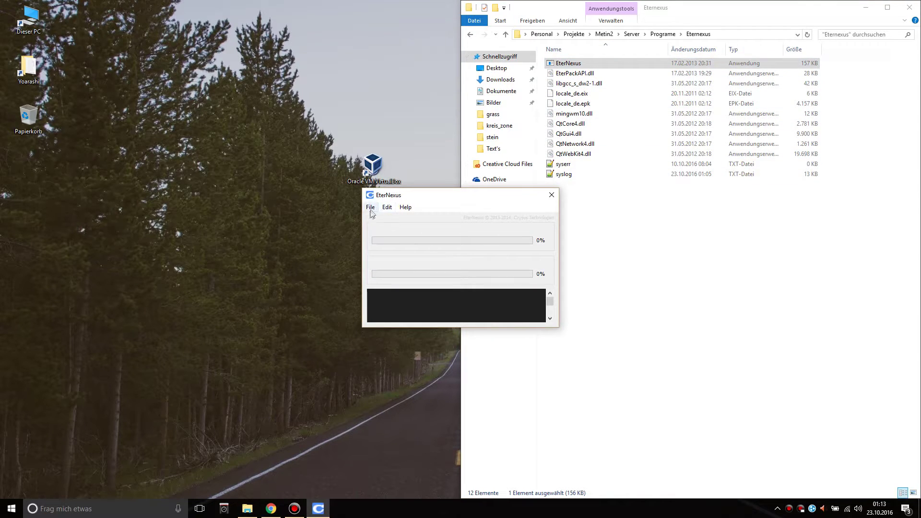
pyautogui.click(371, 209)
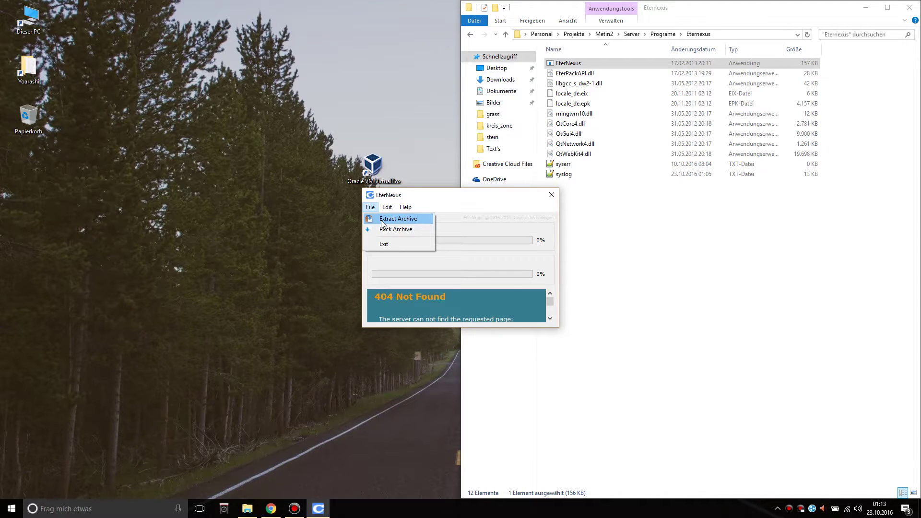
pyautogui.click(383, 224)
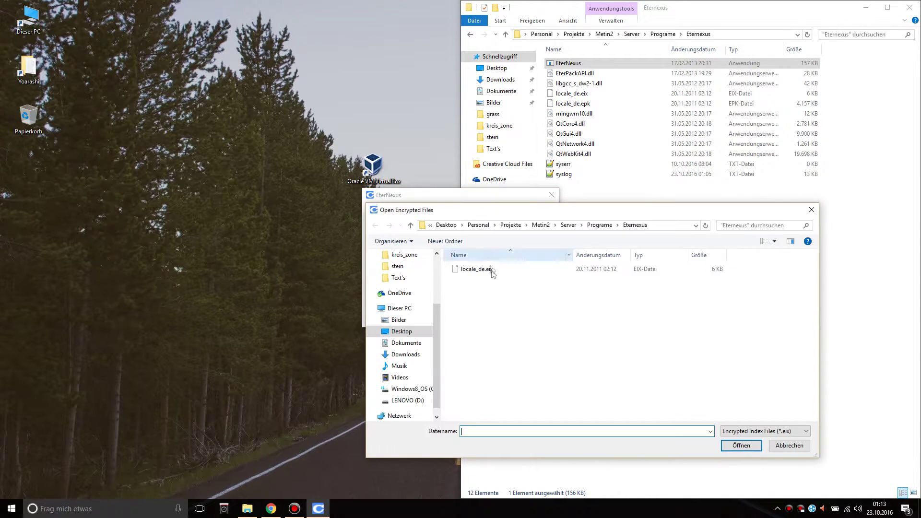
pyautogui.click(475, 270)
pyautogui.click(742, 446)
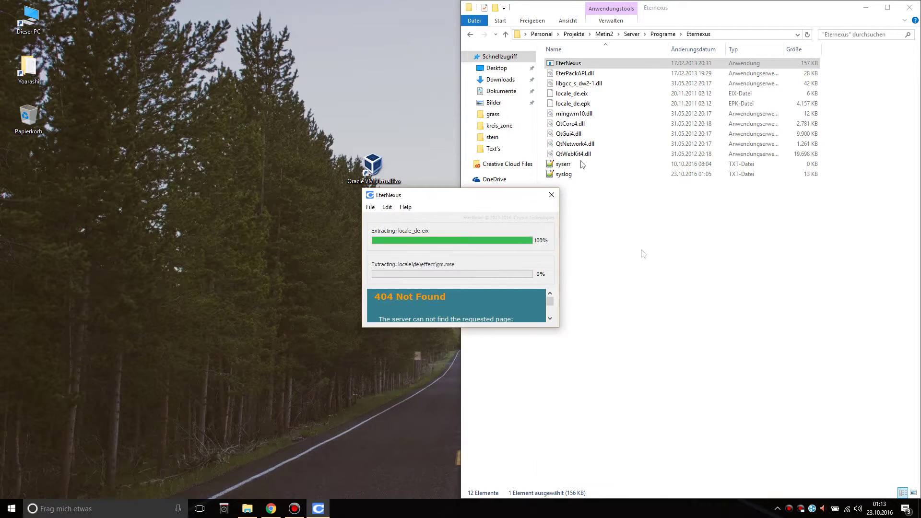
pyautogui.click(551, 197)
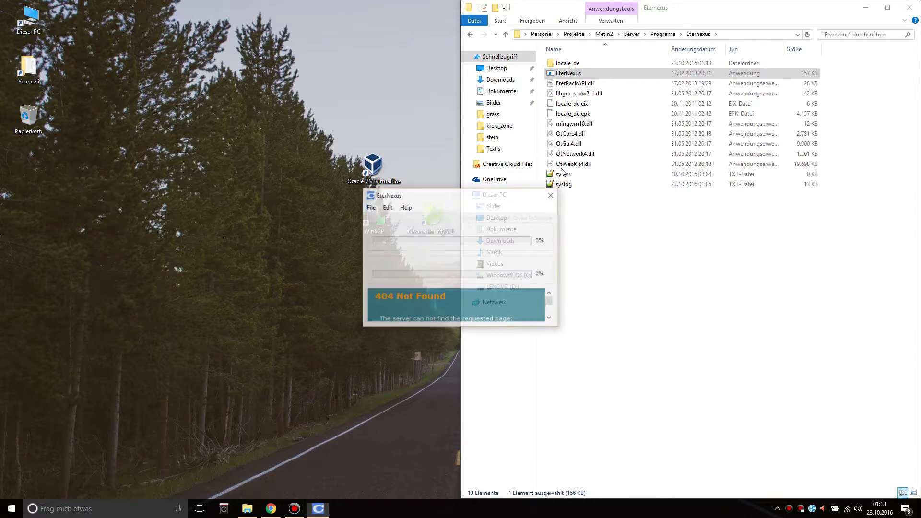
# Copy the item_proto and mob_proto files from the extracted locale_de\locale\de folder
pyautogui.doubleClick(585, 63)
pyautogui.doubleClick(587, 66)
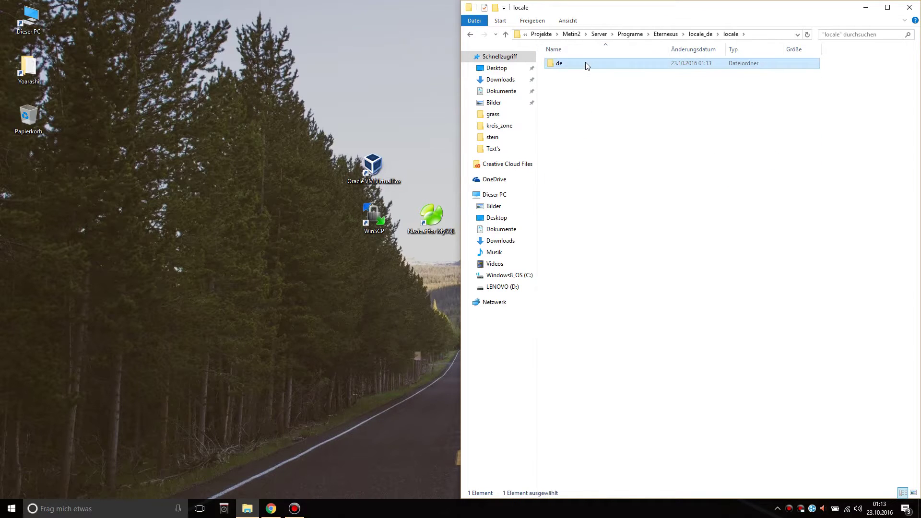
pyautogui.doubleClick(588, 66)
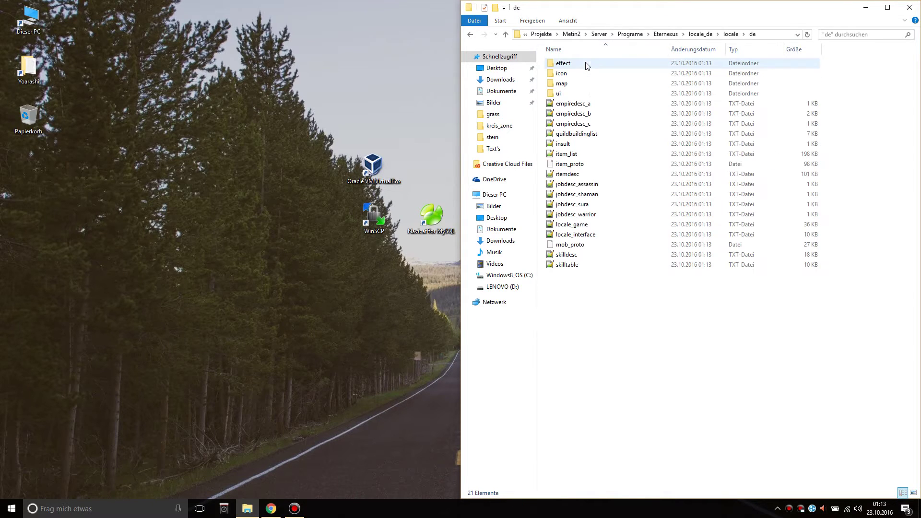
pyautogui.click(616, 164)
pyautogui.keyDown('ctrl'); pyautogui.click(591, 244); pyautogui.keyUp('ctrl')
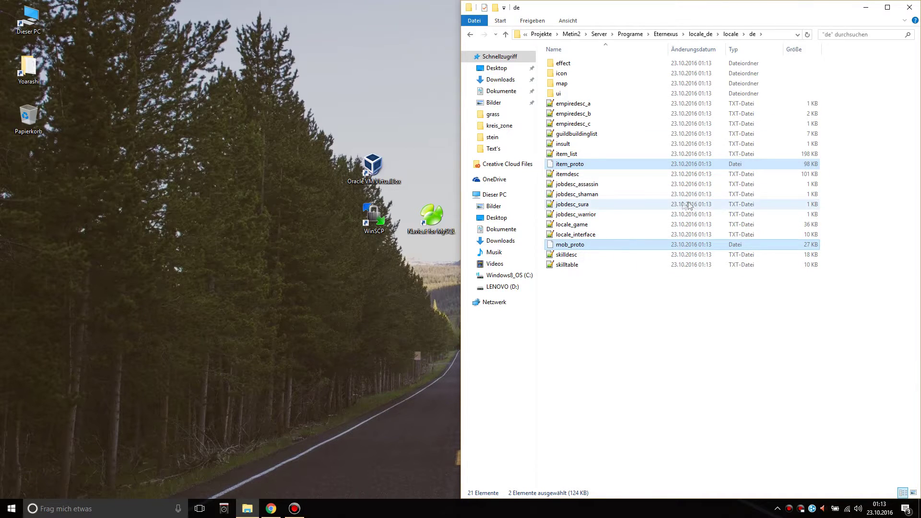
# Paste the copied item_proto and mob_proto files into the Multi Tool V1.2 folder inside Programe
pyautogui.press('BackSpace')
pyautogui.press('BackSpace')
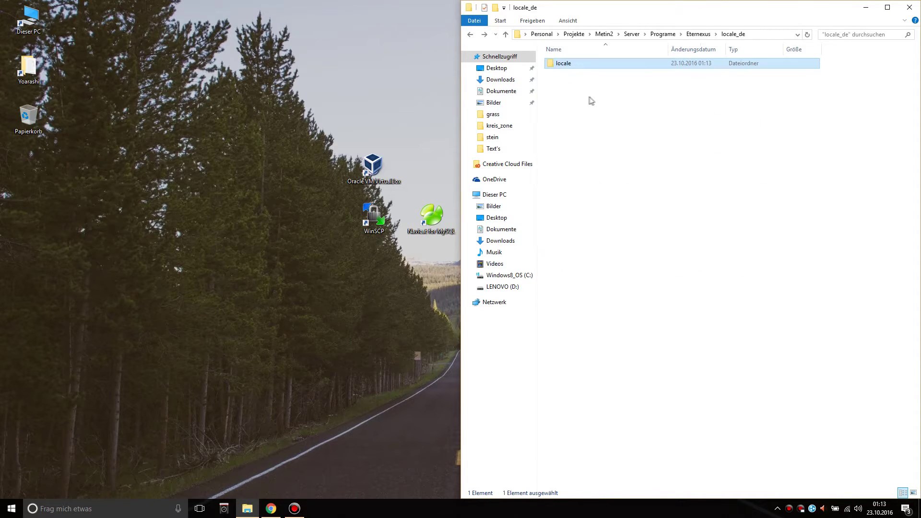
pyautogui.press('BackSpace')
pyautogui.press('BackSpace')
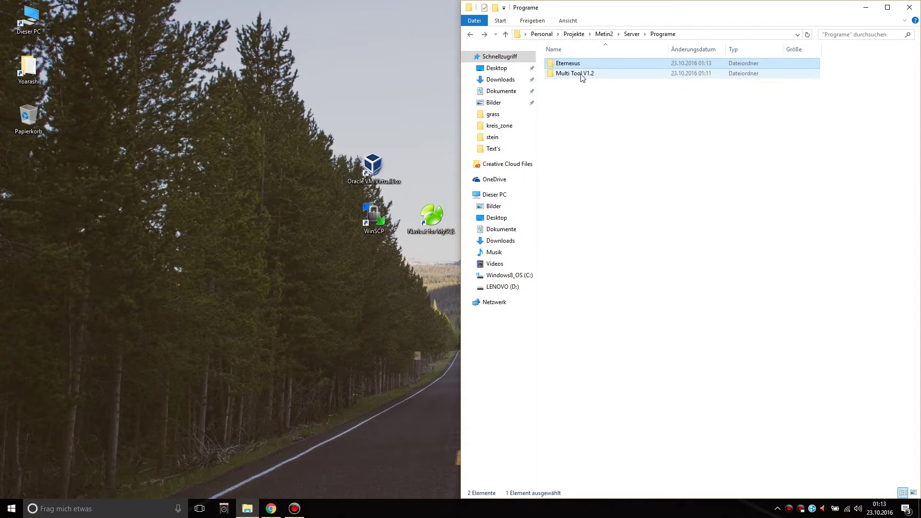
pyautogui.click(592, 142)
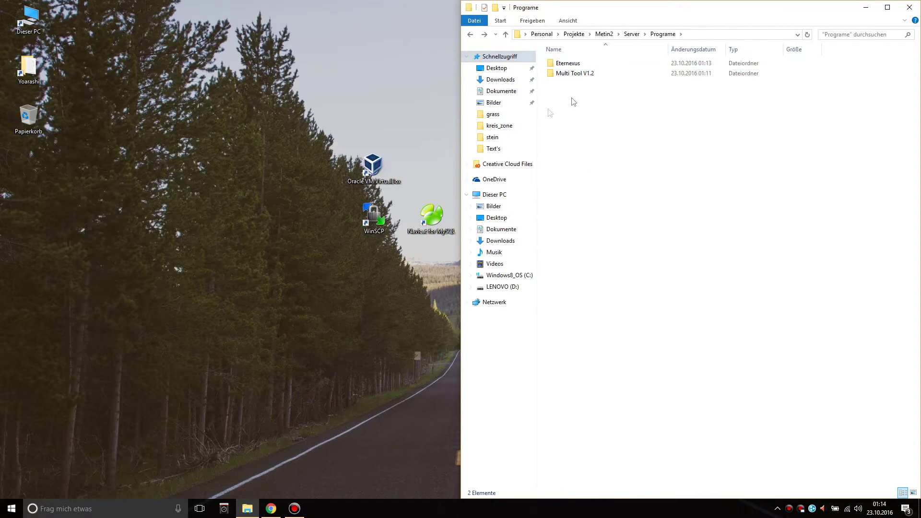
pyautogui.click(599, 80)
pyautogui.doubleClick(600, 76)
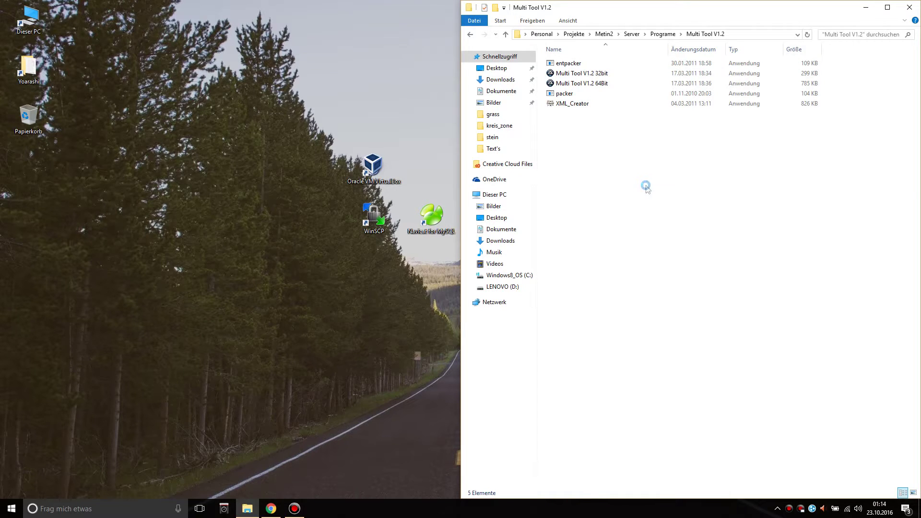
pyautogui.click(622, 162)
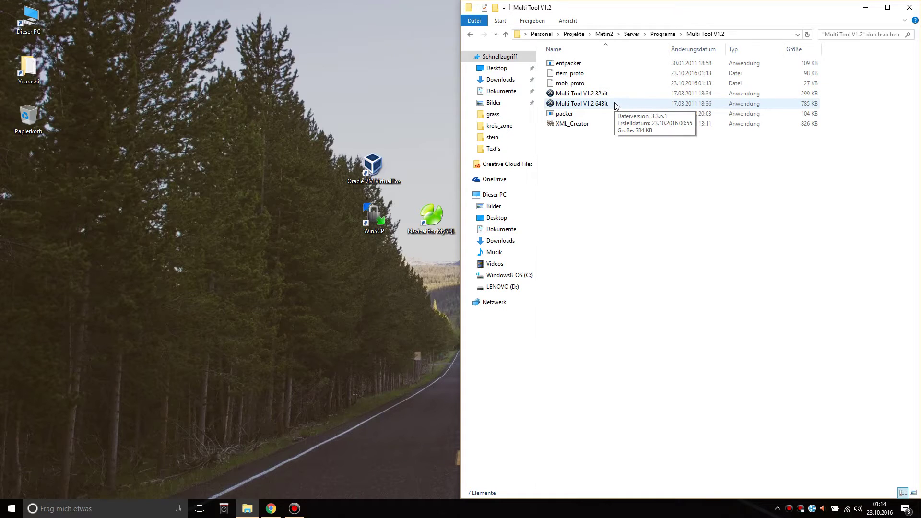
# Launch Multi Tool V1.2 64Bit, show its Item-Proto functions, and place its window below the file list
pyautogui.doubleClick(614, 106)
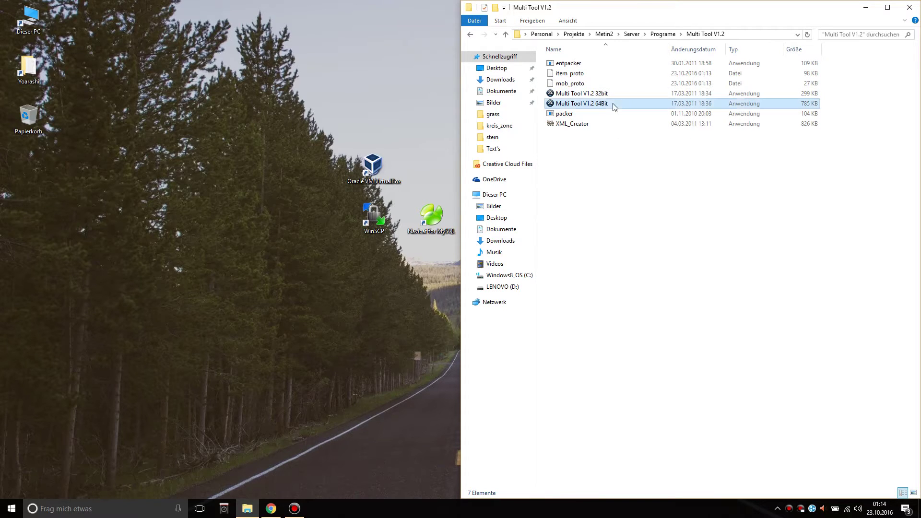
pyautogui.moveTo(274, 193); pyautogui.dragTo(621, 172)
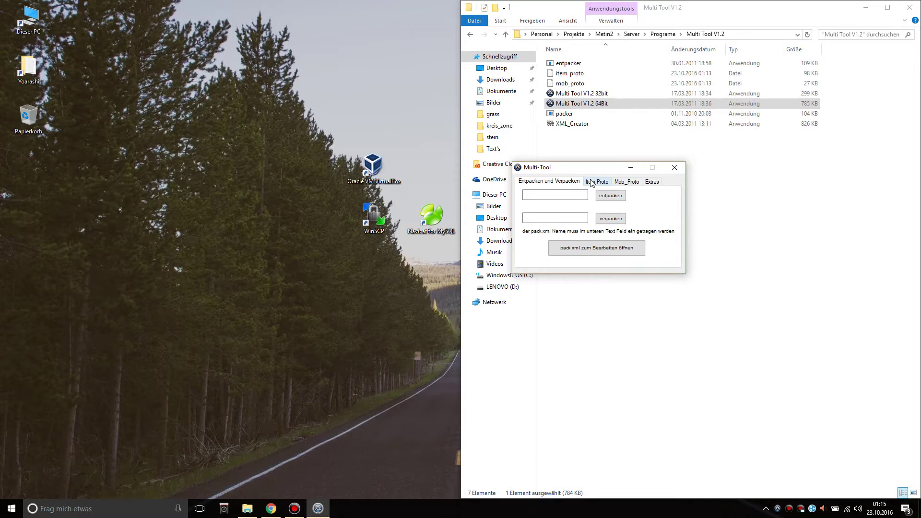
pyautogui.click(606, 185)
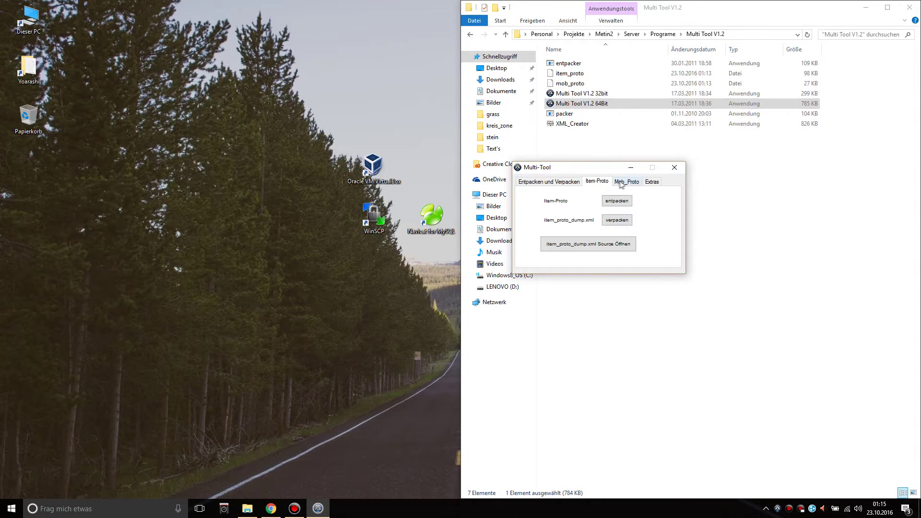
pyautogui.moveTo(613, 173); pyautogui.dragTo(626, 192)
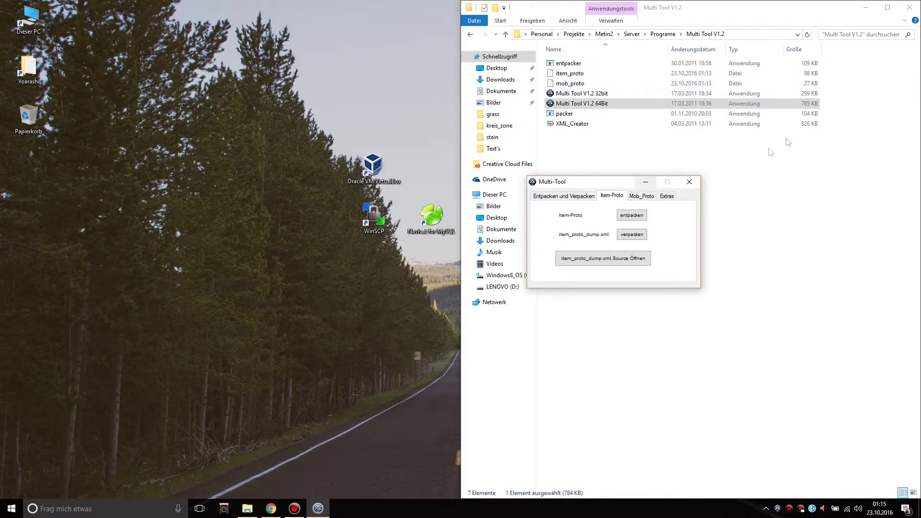
# Unpack the item_proto file with Multi-Tool and dismiss the finished entpacker console
pyautogui.click(633, 217)
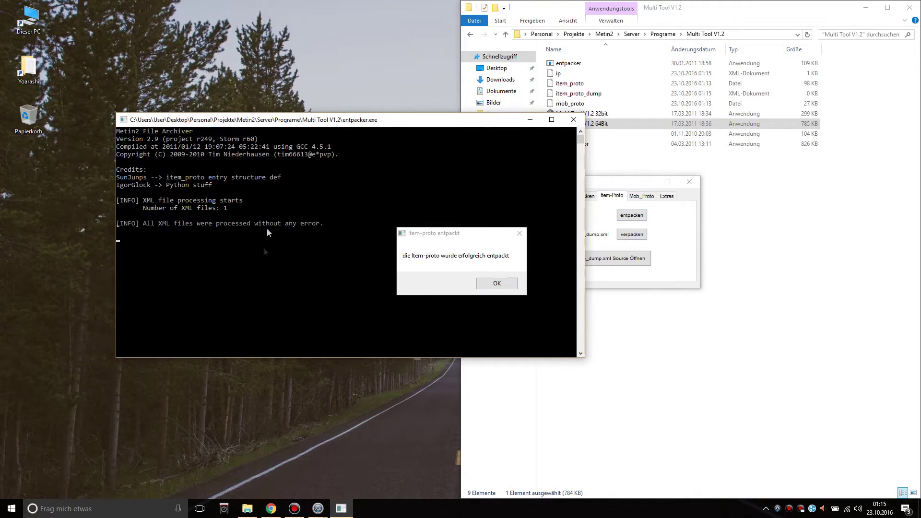
pyautogui.click(514, 284)
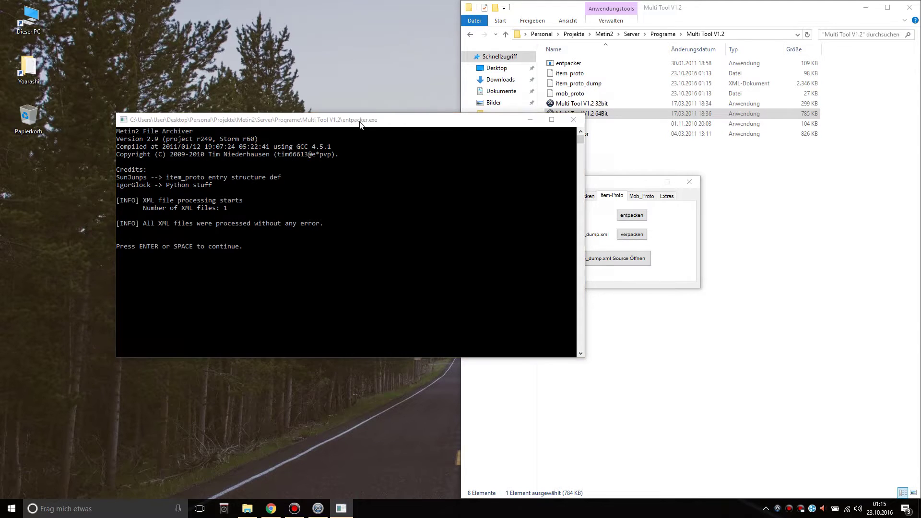
pyautogui.doubleClick(307, 120)
pyautogui.doubleClick(418, 10)
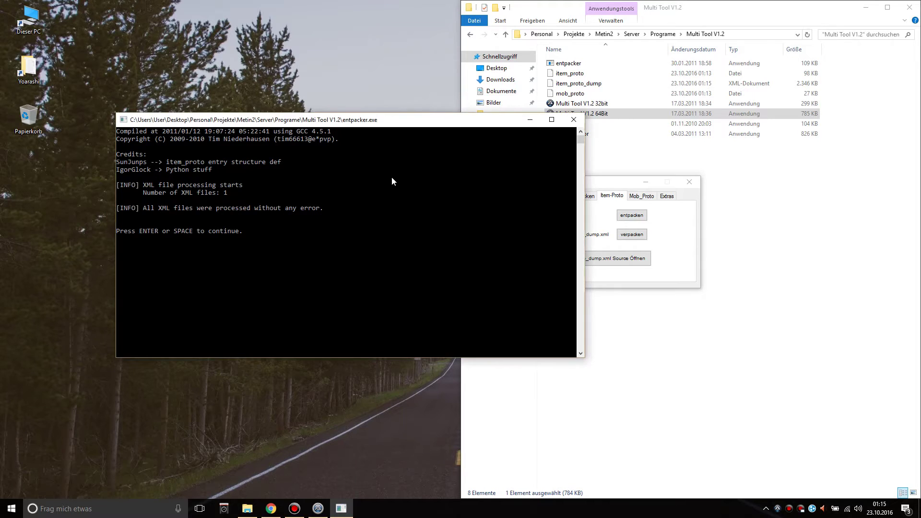
pyautogui.press('Return')
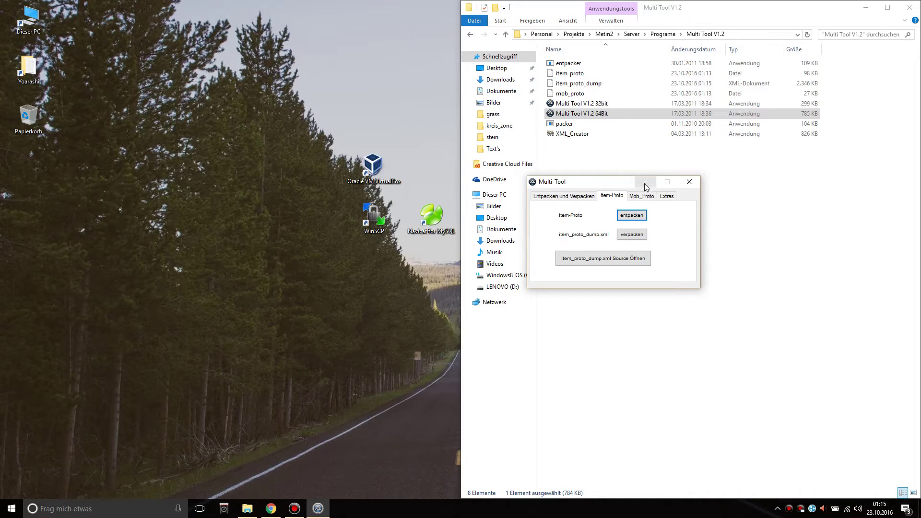
# Open item_proto_dump.xml from the Multi Tool V1.2 folder in Notepad++ and look through its item entries
pyautogui.click(587, 84)
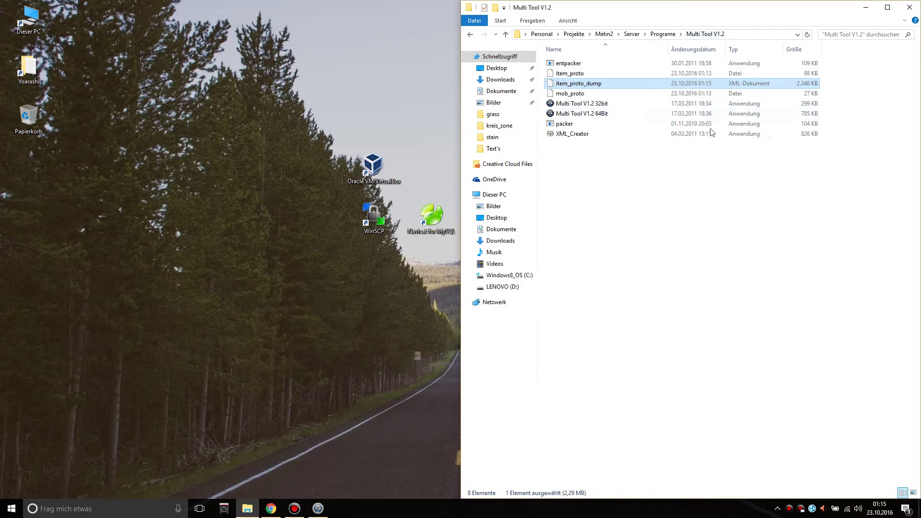
pyautogui.click(650, 216)
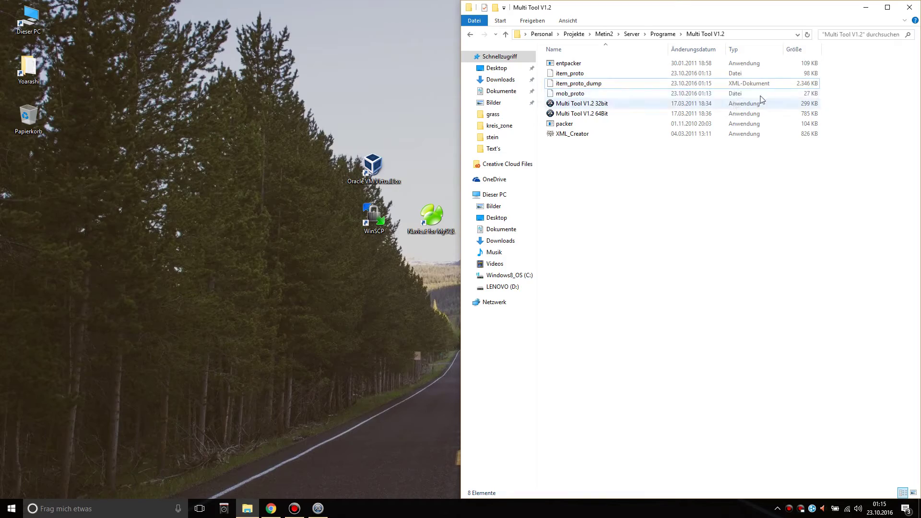
pyautogui.rightClick(649, 85)
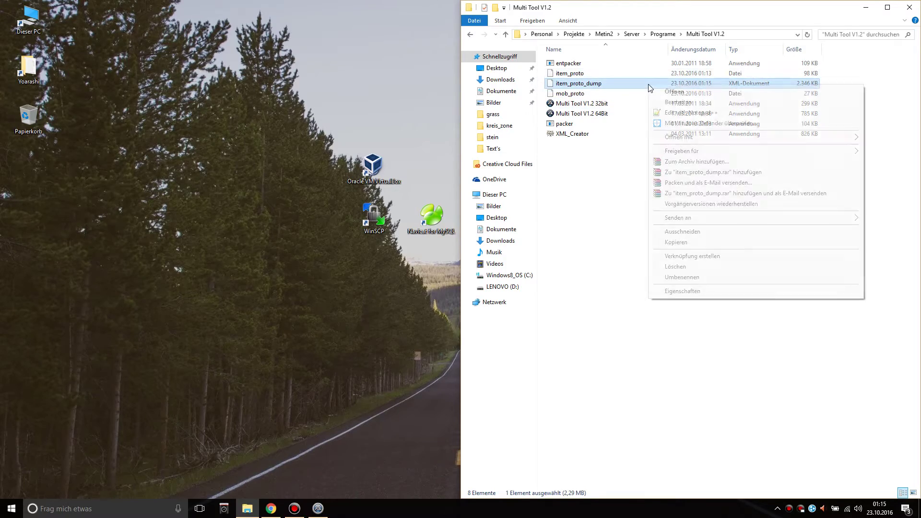
pyautogui.click(674, 114)
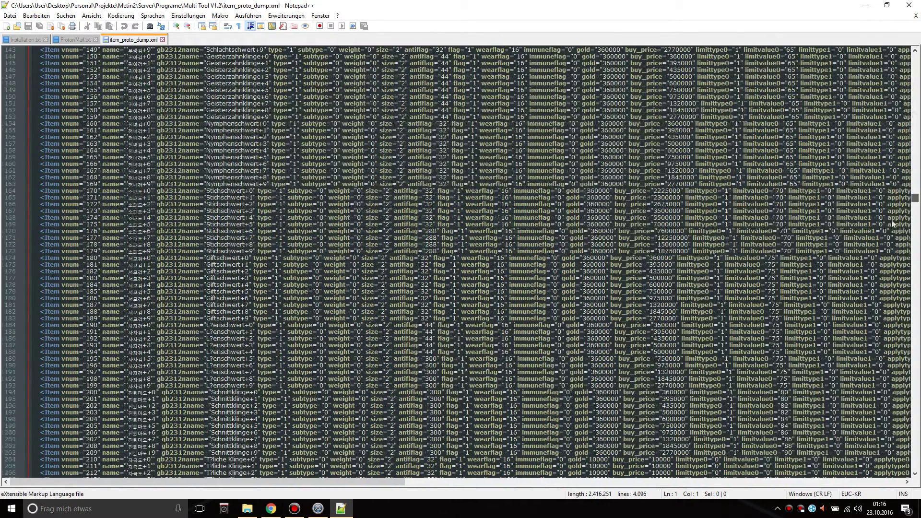
pyautogui.scroll(-20, 897, 203)
pyautogui.scroll(20, 461, 261)
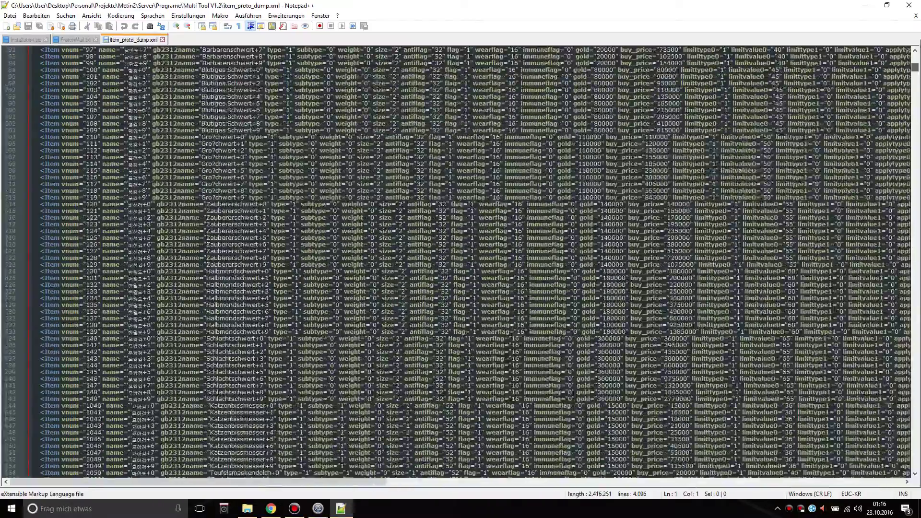
pyautogui.moveTo(916, 57); pyautogui.dragTo(907, 402)
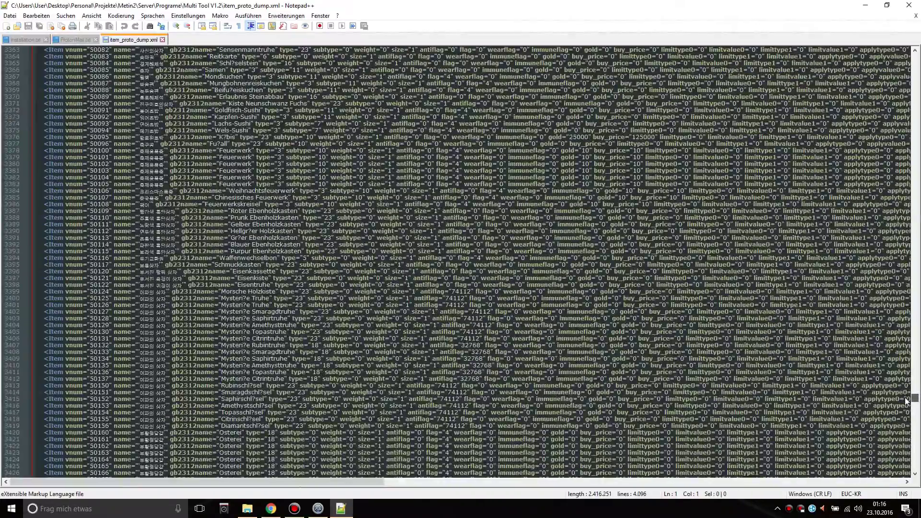
# Close item_proto_dump.xml in Notepad++ and delete the original item_proto file from the Multi Tool V1.2 folder
pyautogui.moveTo(907, 402); pyautogui.dragTo(249, 381)
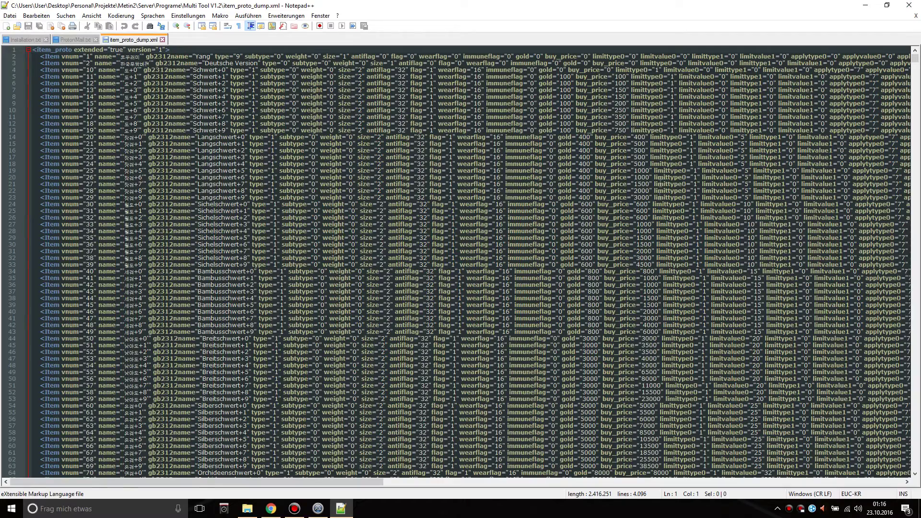
pyautogui.click(909, 5)
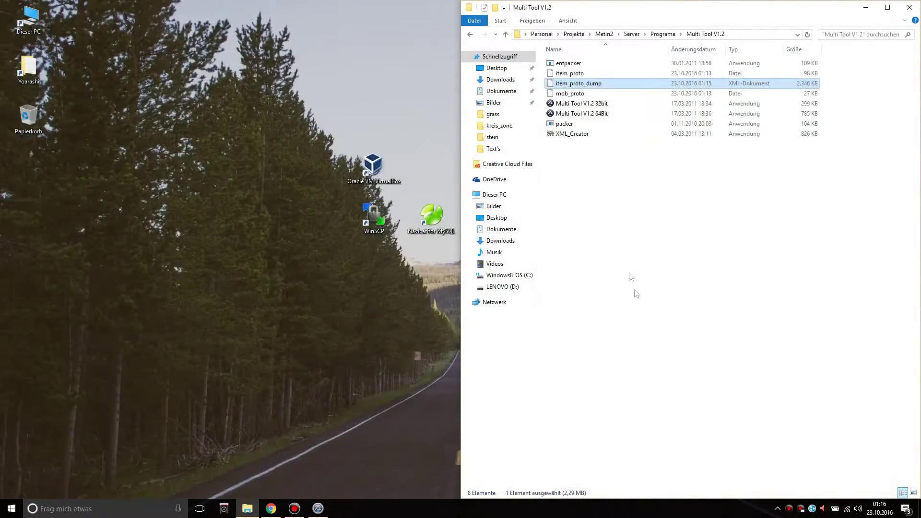
pyautogui.click(597, 73)
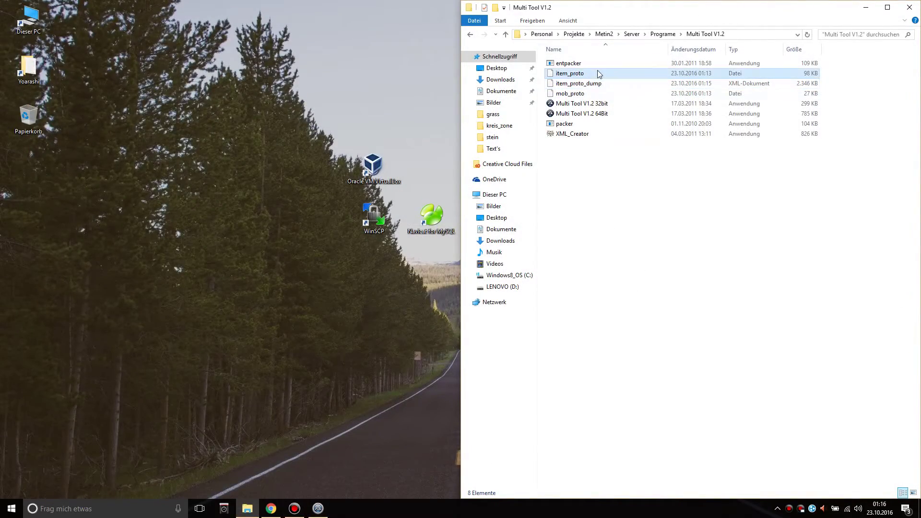
pyautogui.press('Delete')
# Place the Multi-Tool window beside the file list, pack item_proto_dump.xml with it, and dismiss the success message and entpacker console
pyautogui.click(319, 508)
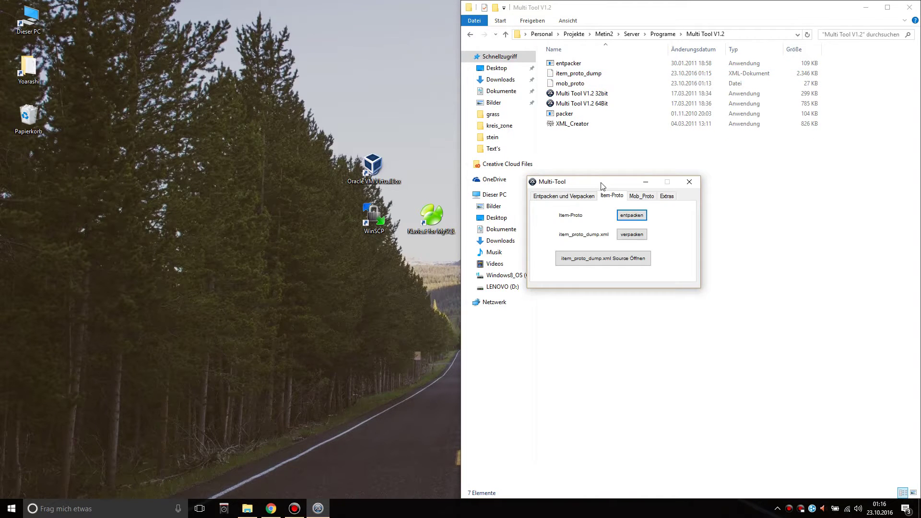
pyautogui.moveTo(602, 187); pyautogui.dragTo(571, 184)
pyautogui.click(581, 76)
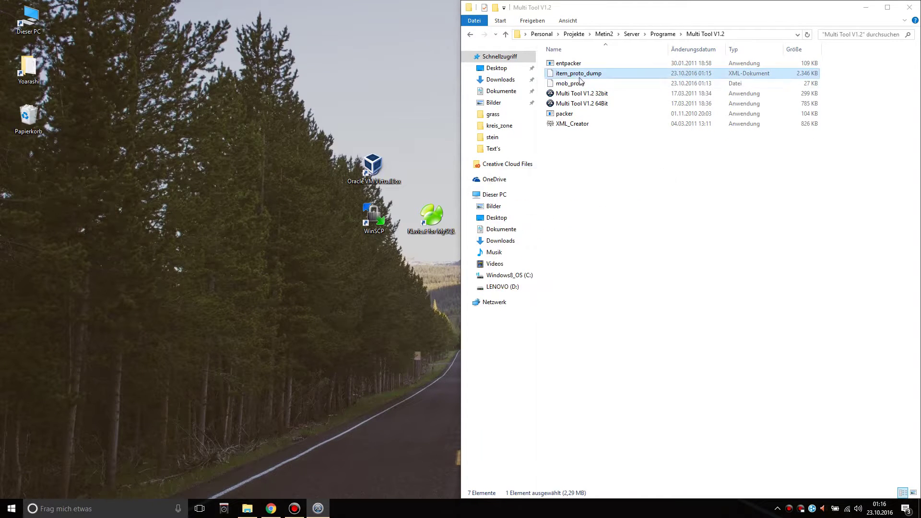
pyautogui.click(319, 505)
pyautogui.moveTo(578, 184); pyautogui.dragTo(306, 219)
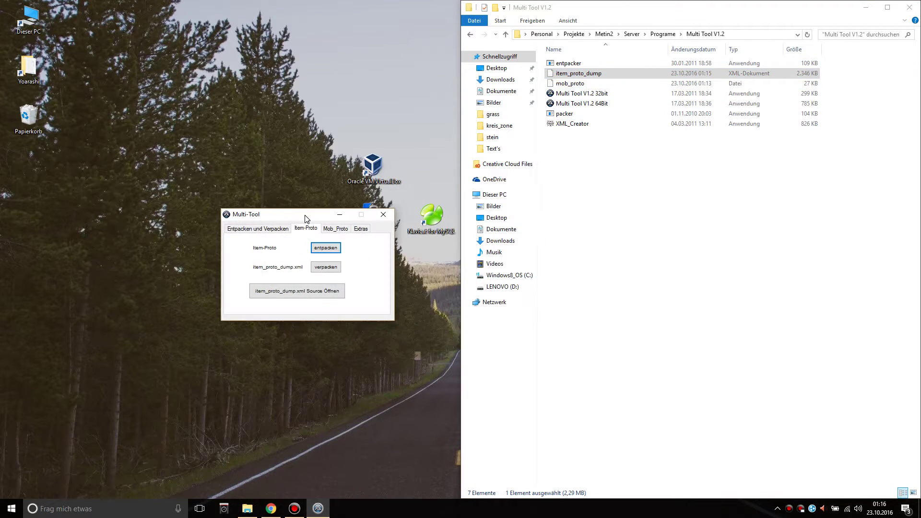
pyautogui.click(326, 267)
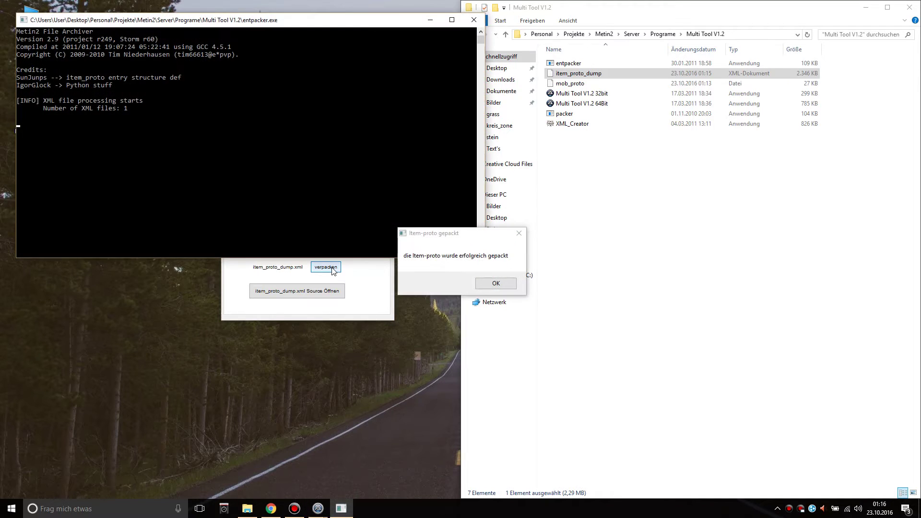
pyautogui.click(497, 284)
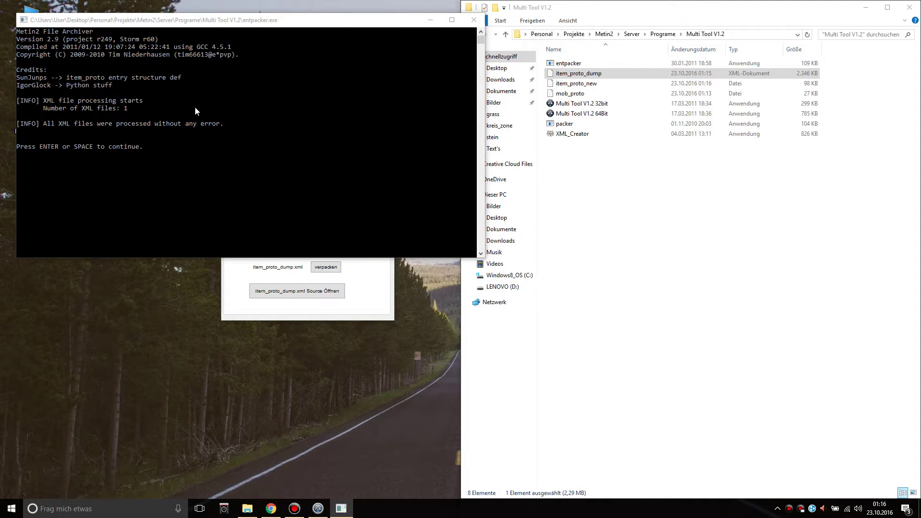
pyautogui.click(164, 128)
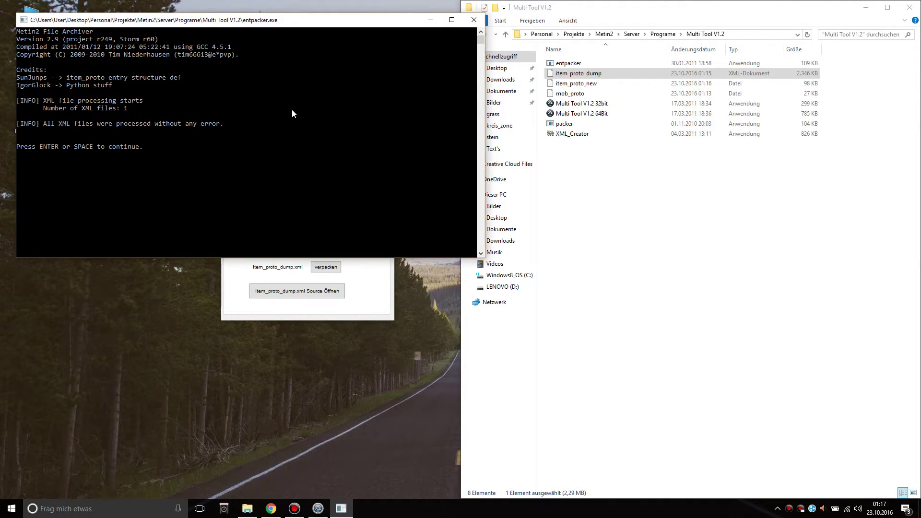
pyautogui.press('Return')
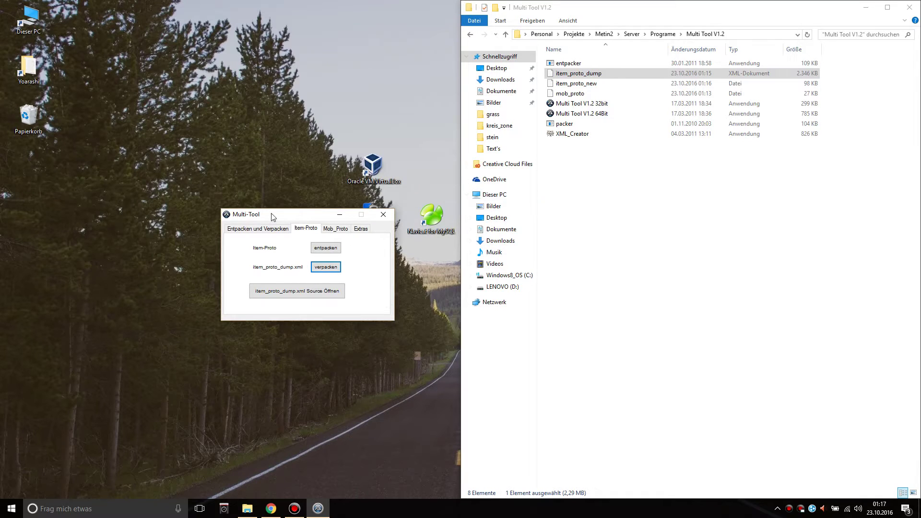
# Delete the item_proto_dump file, unpack mob_proto with Multi-Tool, and dismiss the finished entpacker console
pyautogui.click(598, 76)
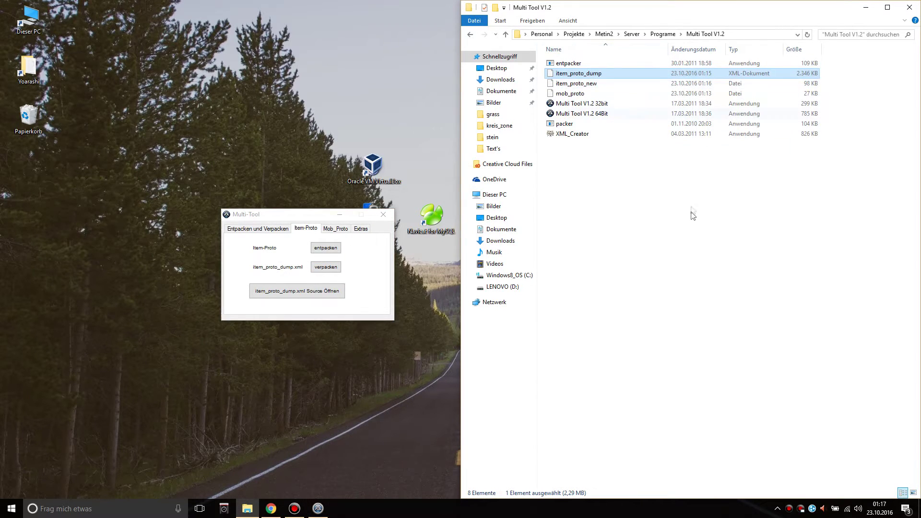
pyautogui.press('Delete')
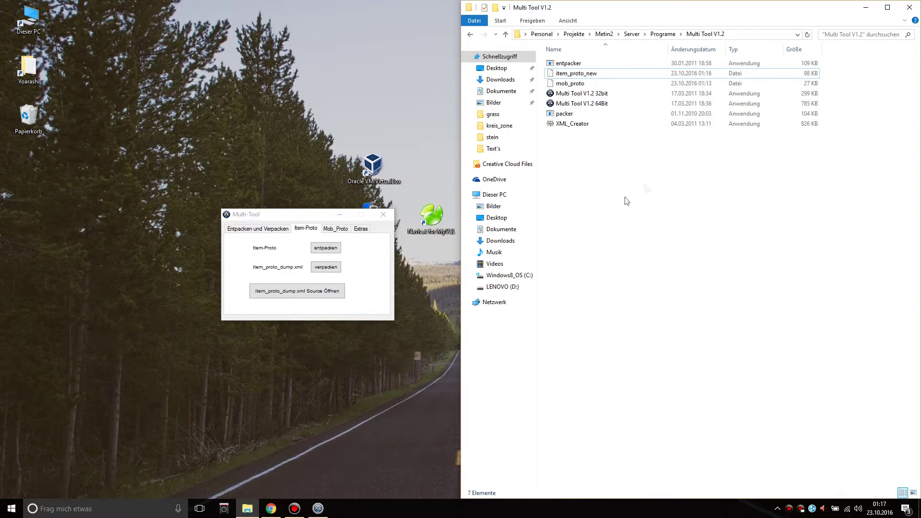
pyautogui.click(336, 230)
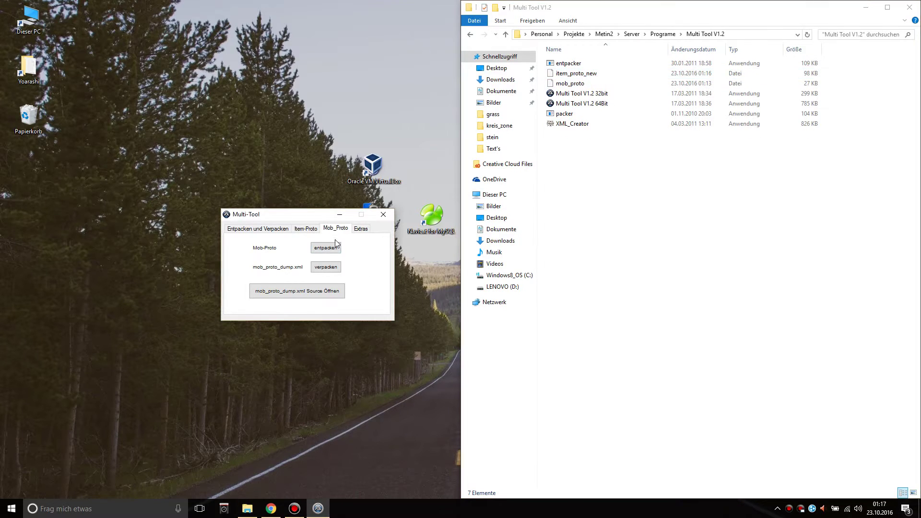
pyautogui.click(323, 249)
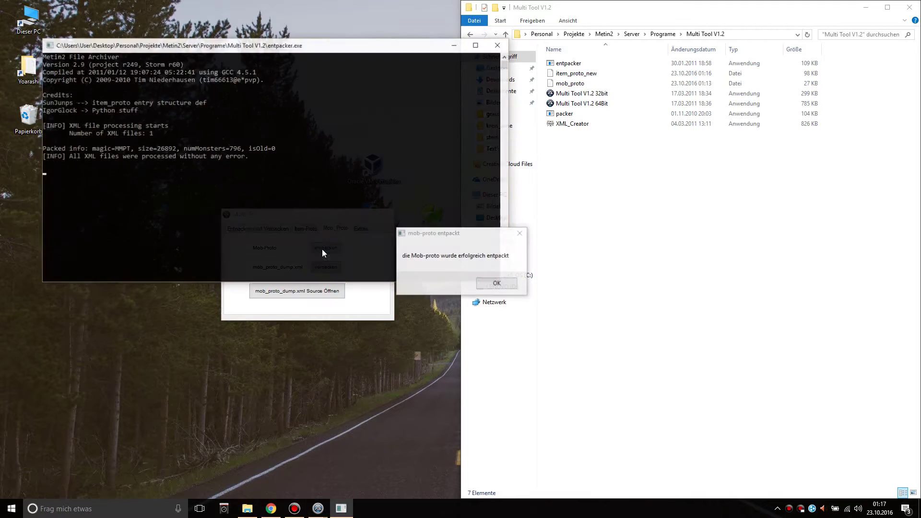
pyautogui.click(495, 286)
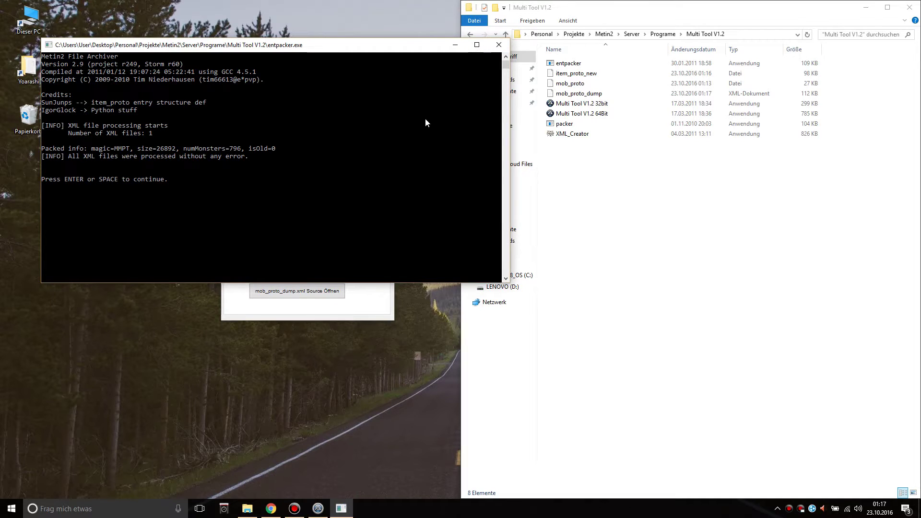
pyautogui.press('Return')
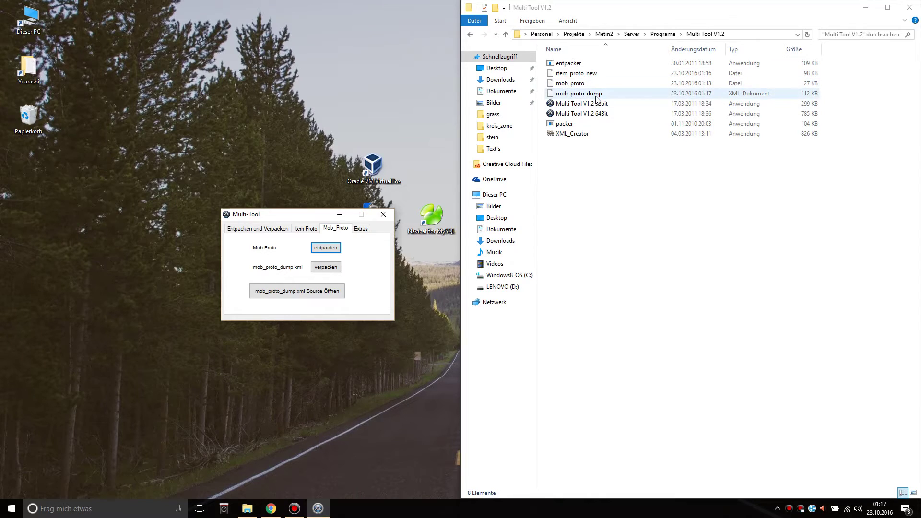
# Open mob_proto_dump.xml in Notepad++, look through its mob entries to the end, and close the editor
pyautogui.rightClick(599, 94)
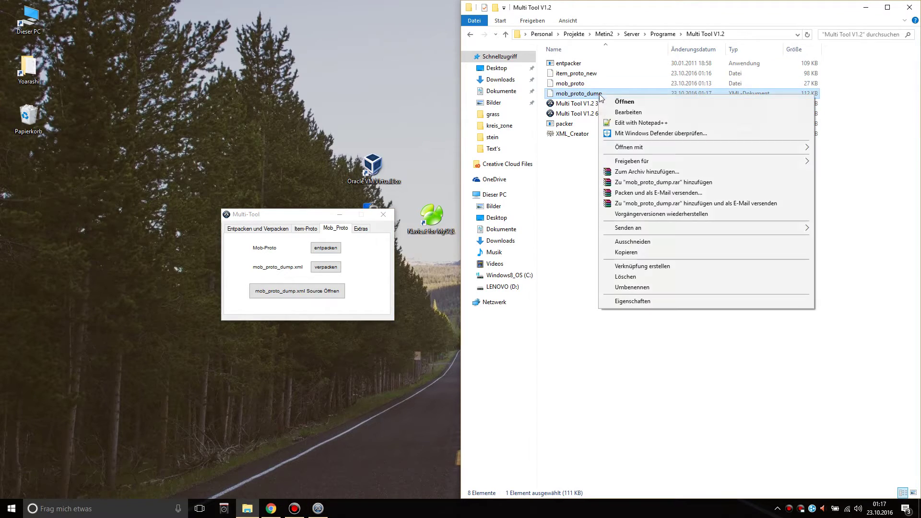
pyautogui.click(629, 124)
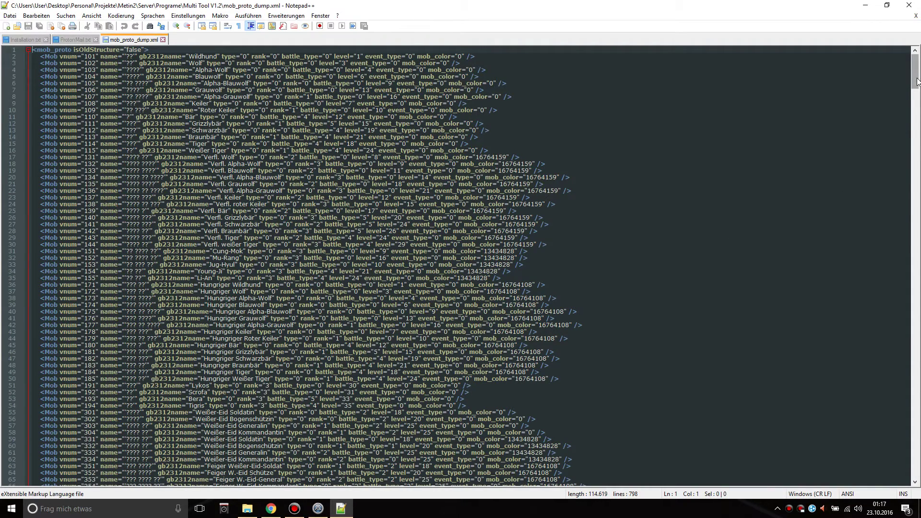
pyautogui.moveTo(917, 82); pyautogui.dragTo(919, 444)
pyautogui.scroll(-15, 163, 293)
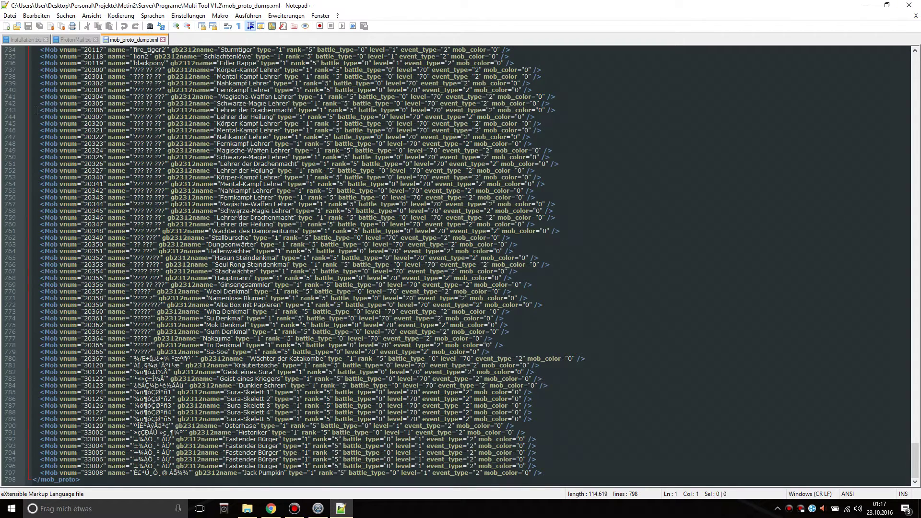
pyautogui.click(909, 5)
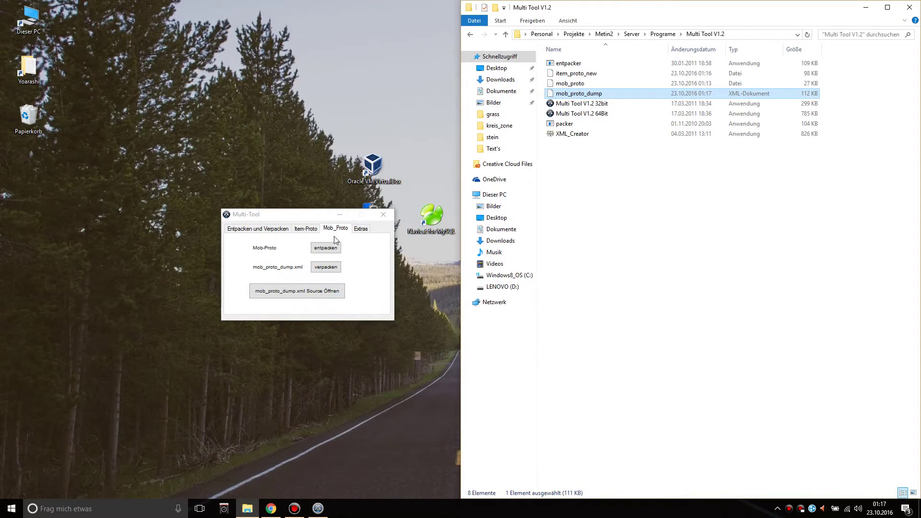
# Pack mob_proto_dump.xml with Multi-Tool, dismiss its message and console, and close Multi-Tool
pyautogui.click(325, 269)
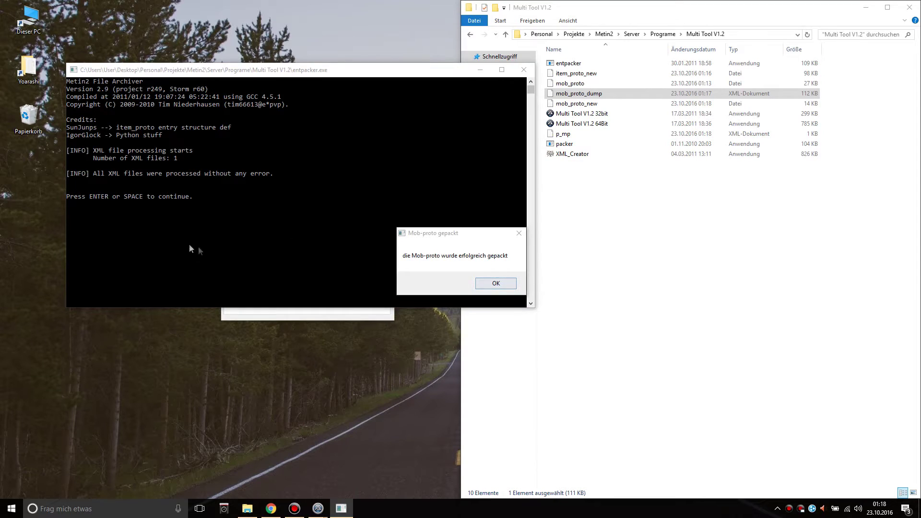
pyautogui.click(496, 283)
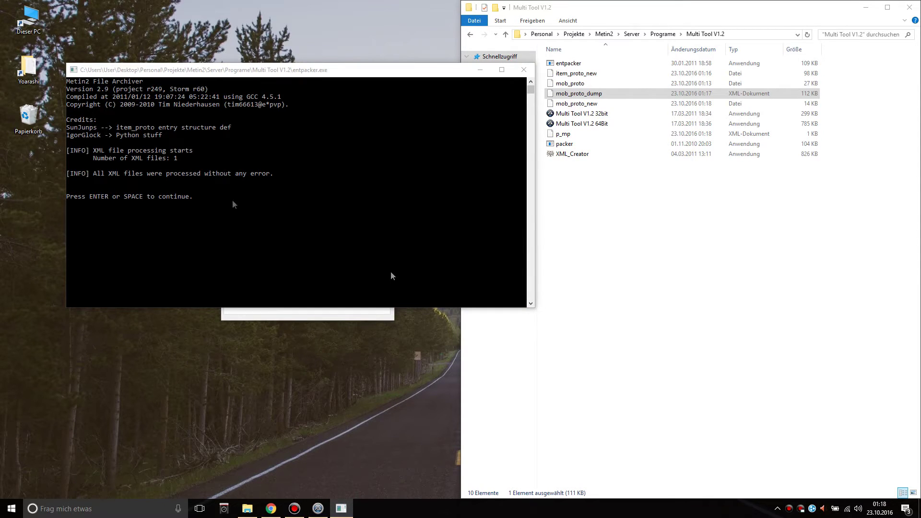
pyautogui.click(303, 200)
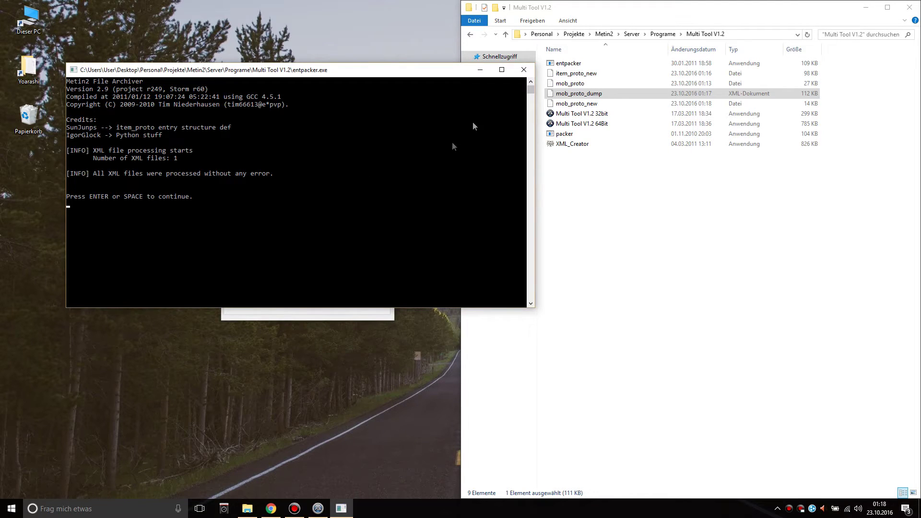
pyautogui.click(514, 71)
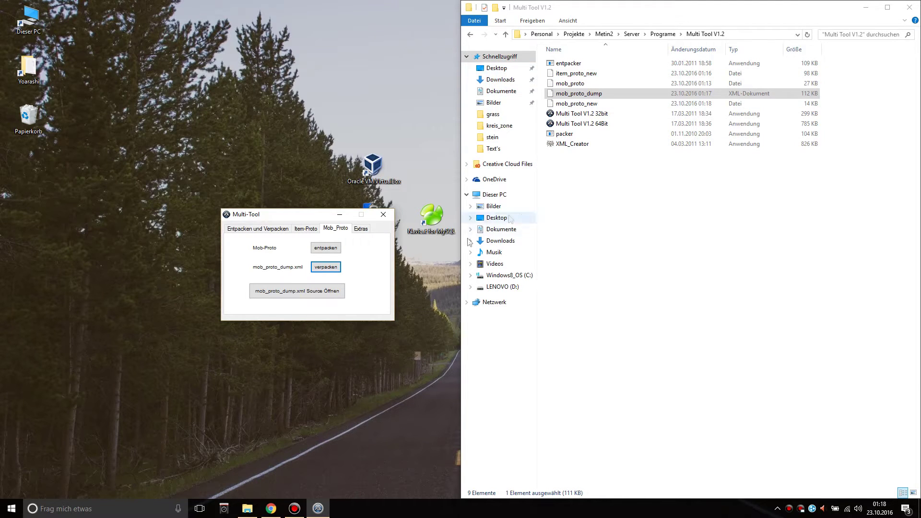
pyautogui.click(383, 215)
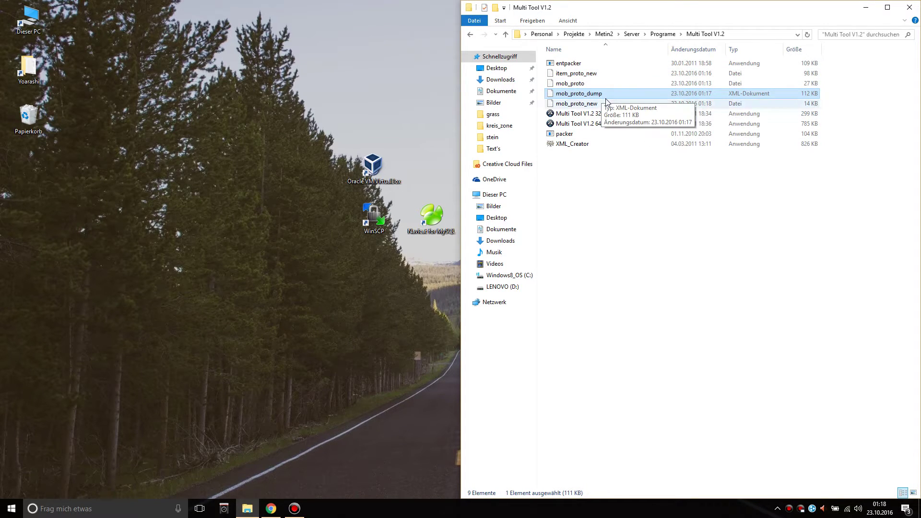
# Delete the mob_proto_dump and original mob_proto files from the Multi Tool V1.2 folder
pyautogui.press('Delete')
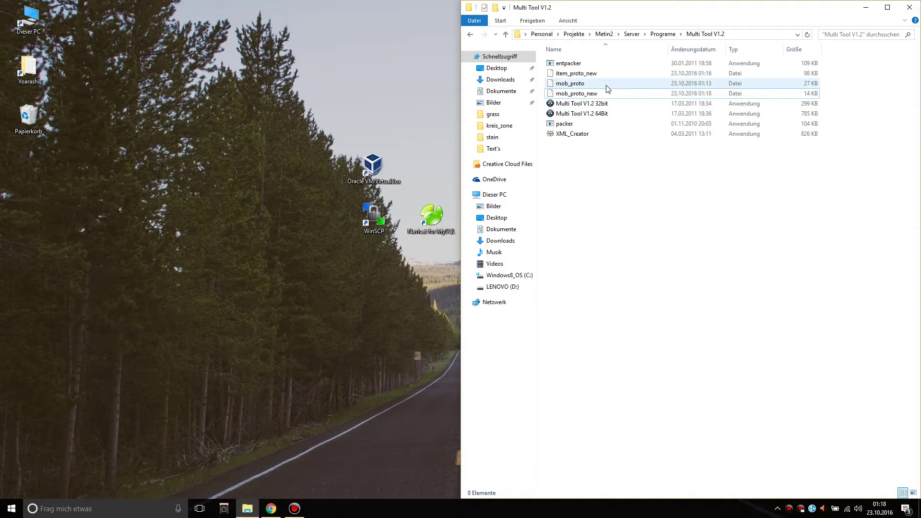
pyautogui.click(607, 86)
pyautogui.press('Delete')
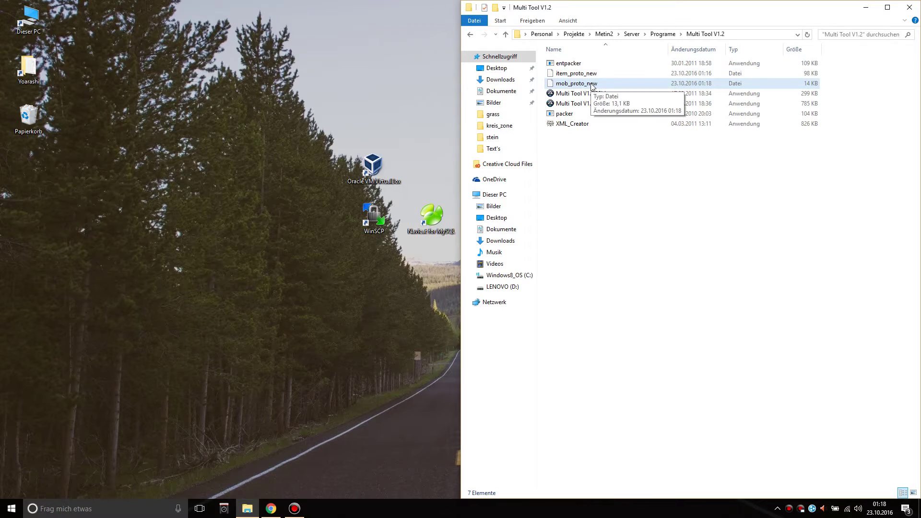
# Rename item_proto_new as item_proto and mob_proto_new as mob_proto
pyautogui.click(596, 75)
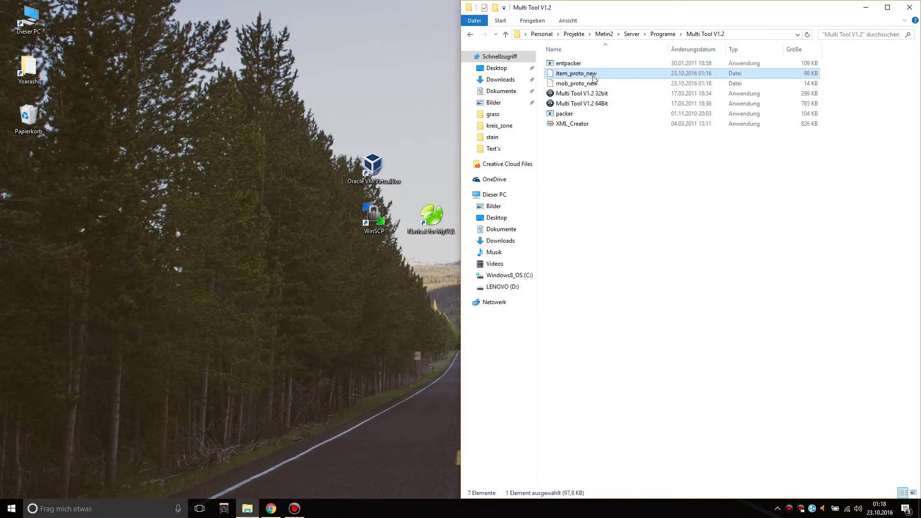
pyautogui.press('F2')
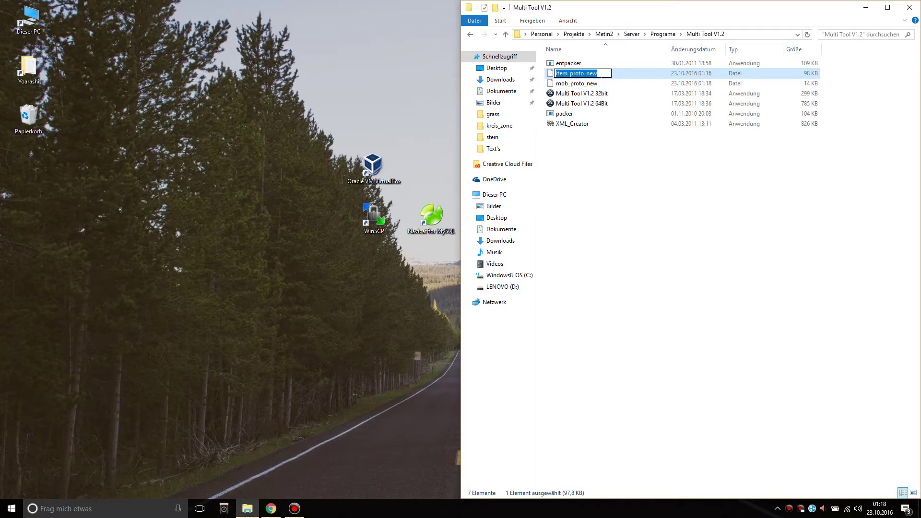
pyautogui.press('Delete')
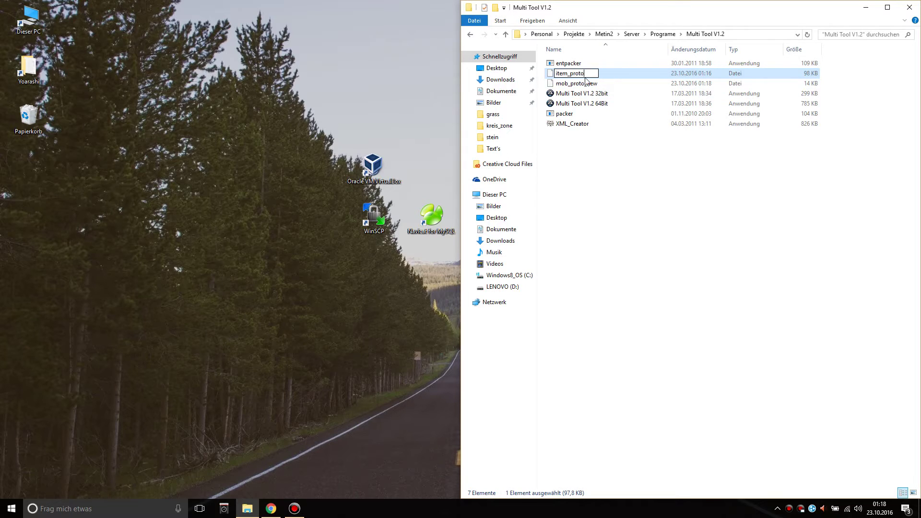
pyautogui.press('Tab')
pyautogui.press('End')
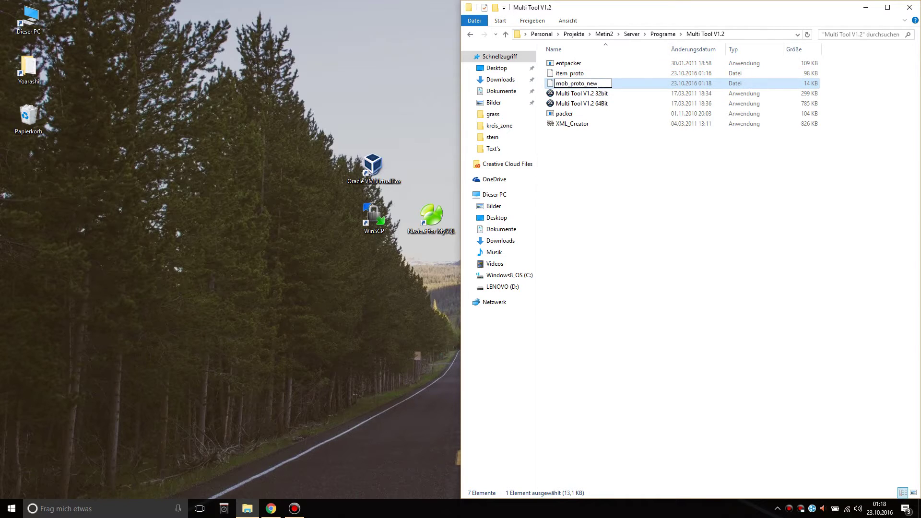
pyautogui.press('Delete')
# Copy the repacked item_proto and mob_proto into Eternexus's locale_de\locale\de folder, replacing the existing files
pyautogui.click(572, 73)
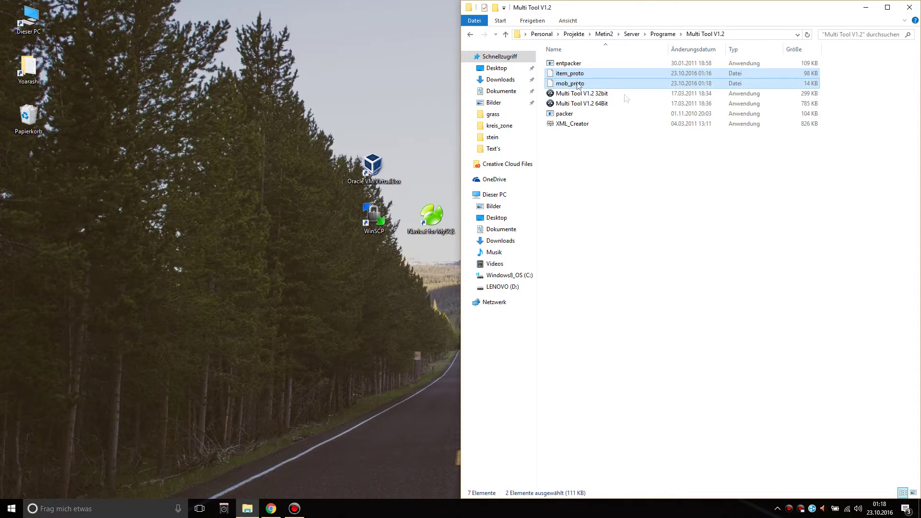
pyautogui.press('BackSpace')
pyautogui.doubleClick(594, 65)
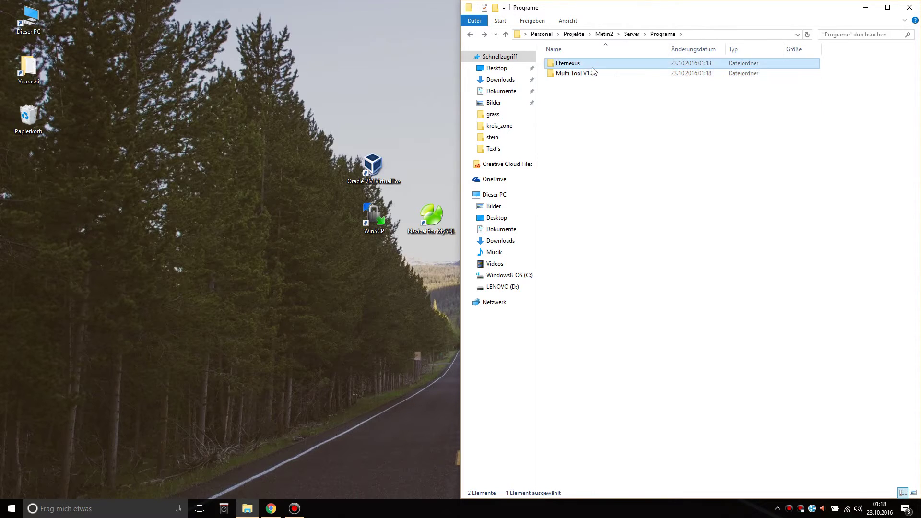
pyautogui.doubleClick(592, 63)
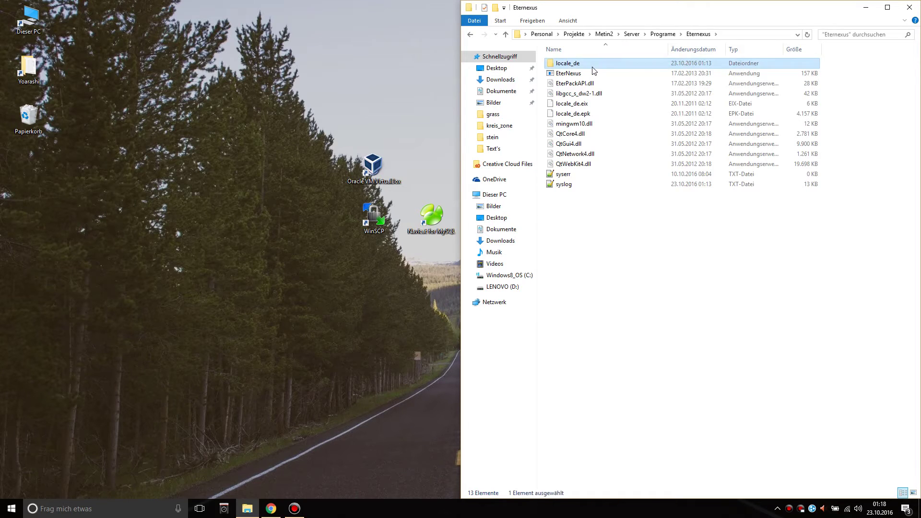
pyautogui.doubleClick(592, 63)
pyautogui.doubleClick(593, 64)
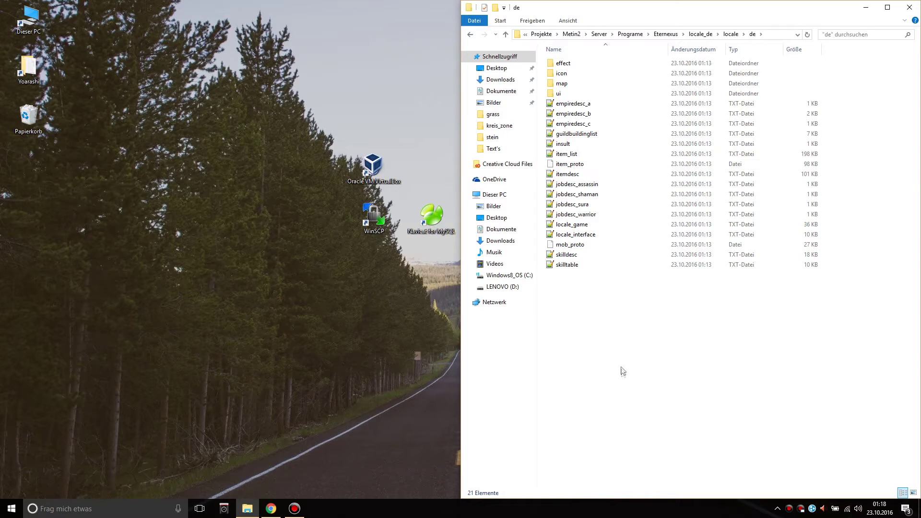
pyautogui.hotkey('ctrl', 'v')
pyautogui.click(454, 187)
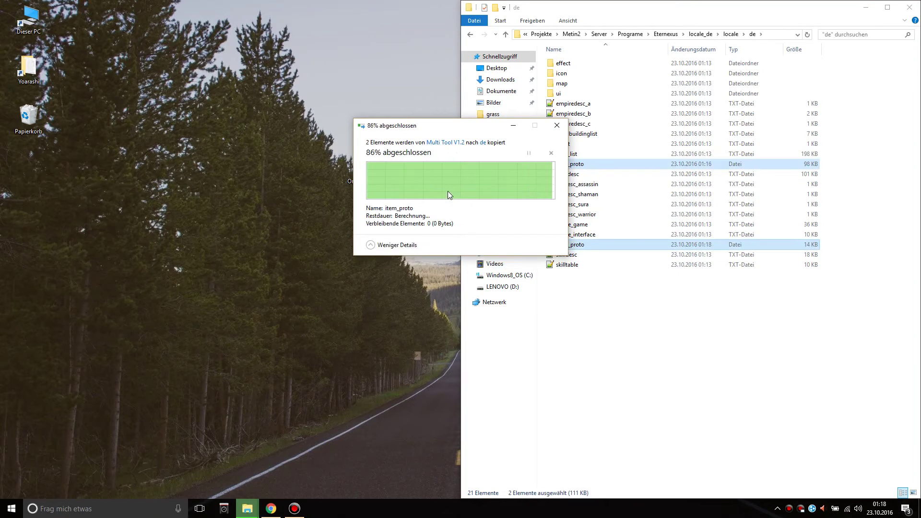
# Return to the Eternexus folder and delete the old locale_de.eix and locale_de.epk files
pyautogui.press('BackSpace')
pyautogui.press('BackSpace')
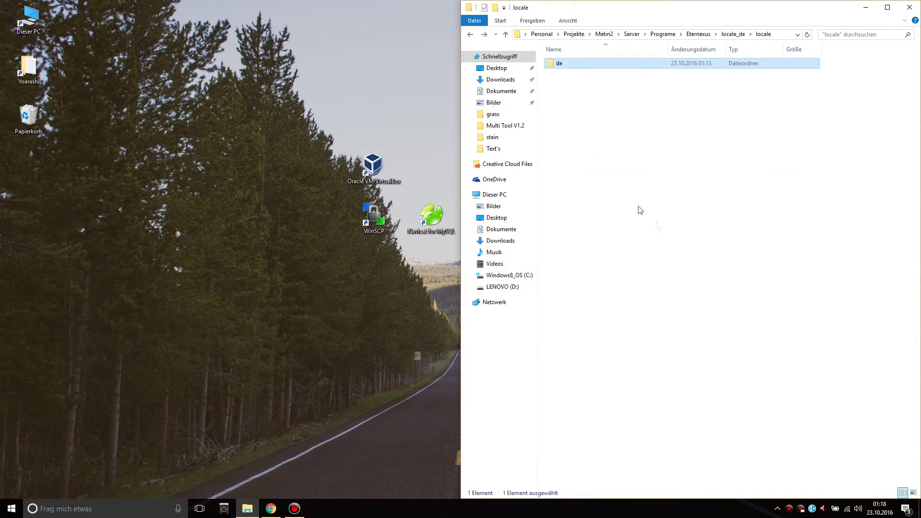
pyautogui.press('BackSpace')
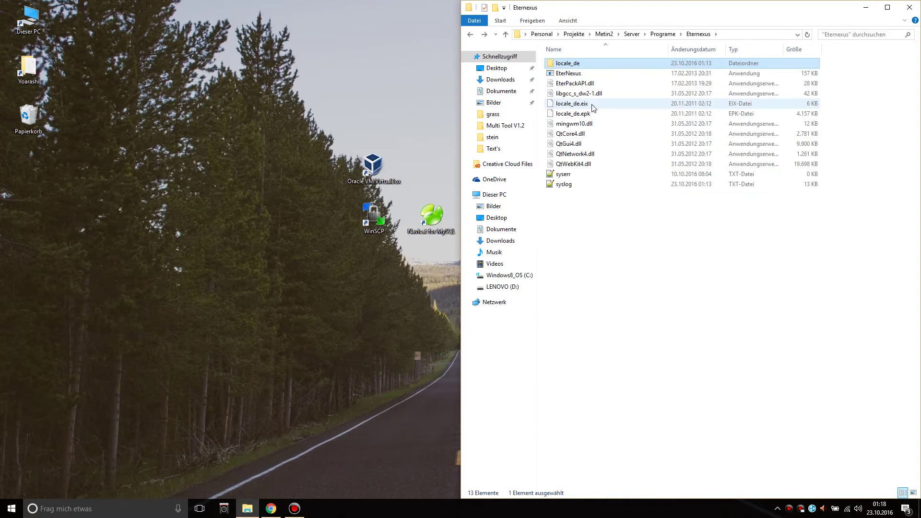
pyautogui.click(572, 103)
pyautogui.keyDown('shift'); pyautogui.click(585, 114); pyautogui.keyUp('shift')
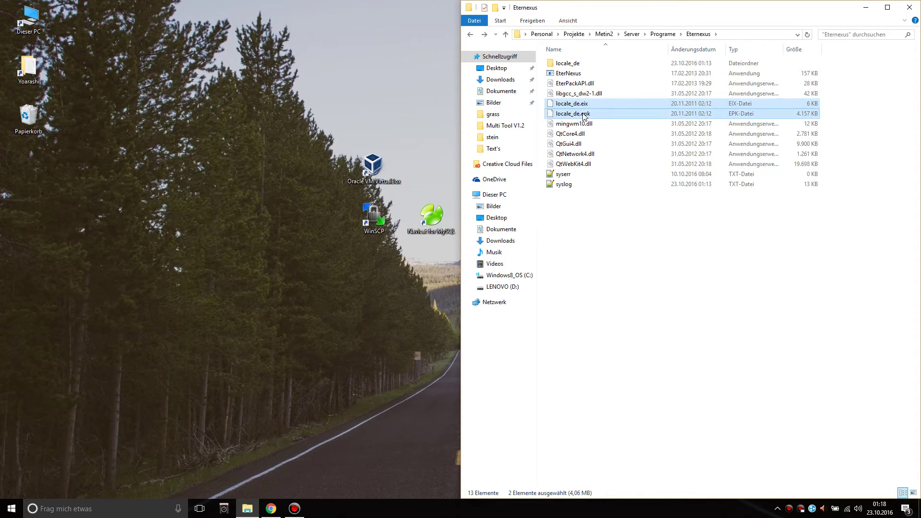
pyautogui.press('Delete')
# Pack the locale_de folder into an archive with EterNexus, and close the program
pyautogui.click(593, 74)
pyautogui.doubleClick(593, 74)
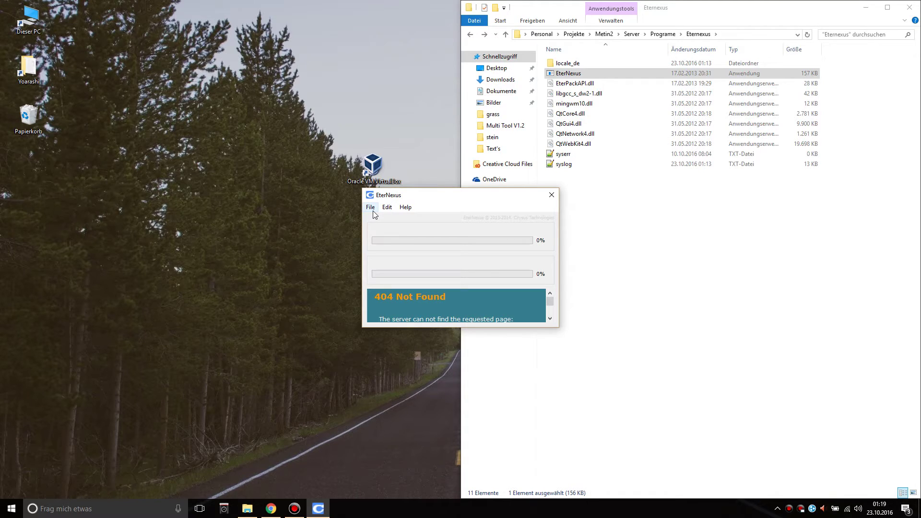
pyautogui.click(373, 212)
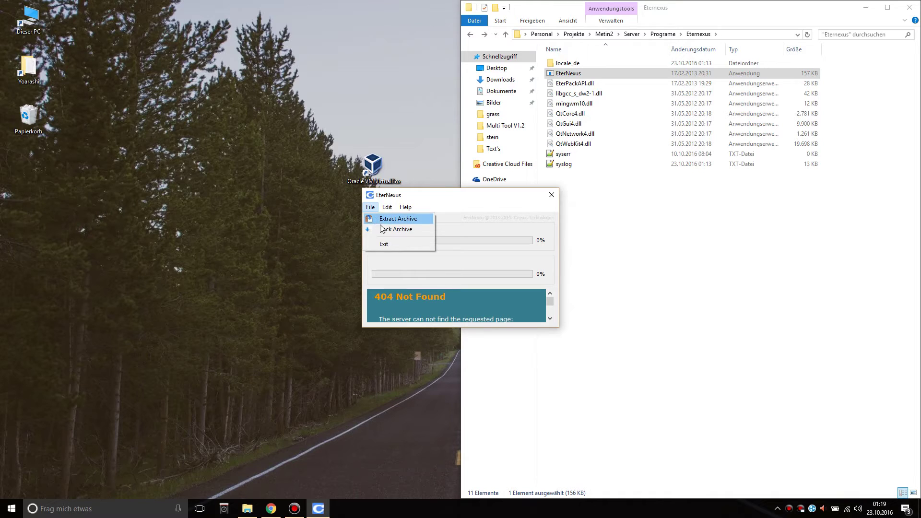
pyautogui.click(382, 230)
pyautogui.click(538, 270)
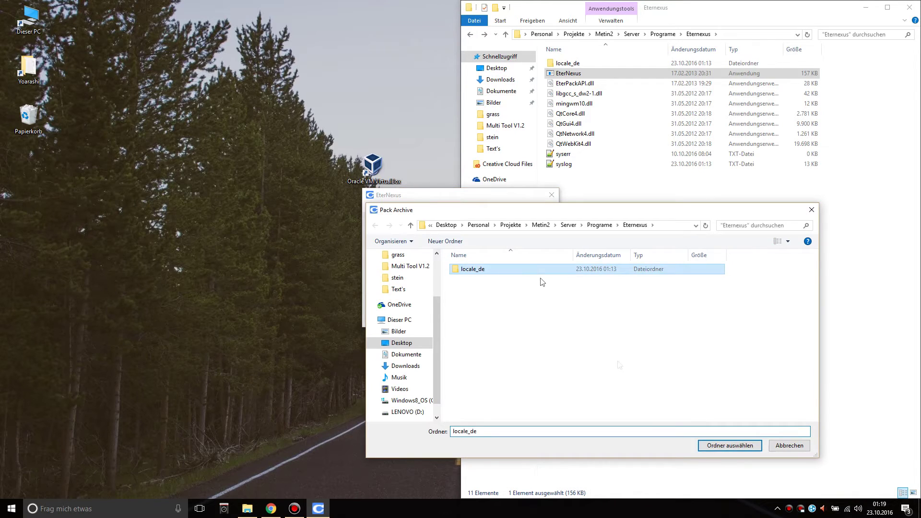
pyautogui.click(717, 447)
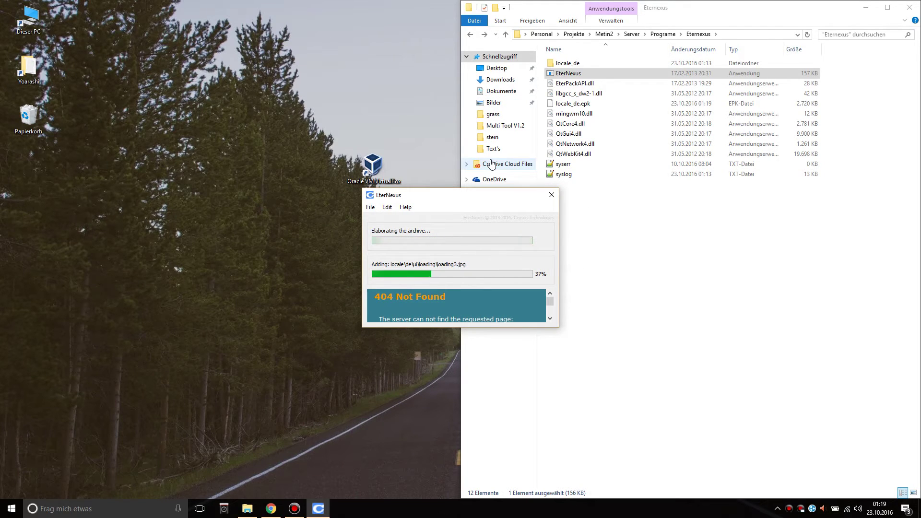
pyautogui.click(551, 195)
# Copy the new locale_de.eix and locale_de.epk into the pack folder of 2011 Client for 1678Files, replacing the existing files
pyautogui.click(590, 104)
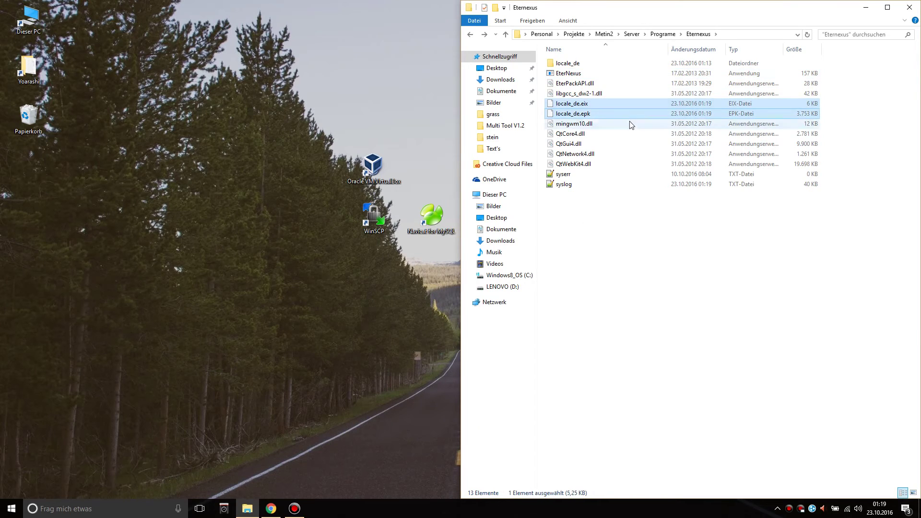
pyautogui.press('BackSpace')
pyautogui.press('BackSpace')
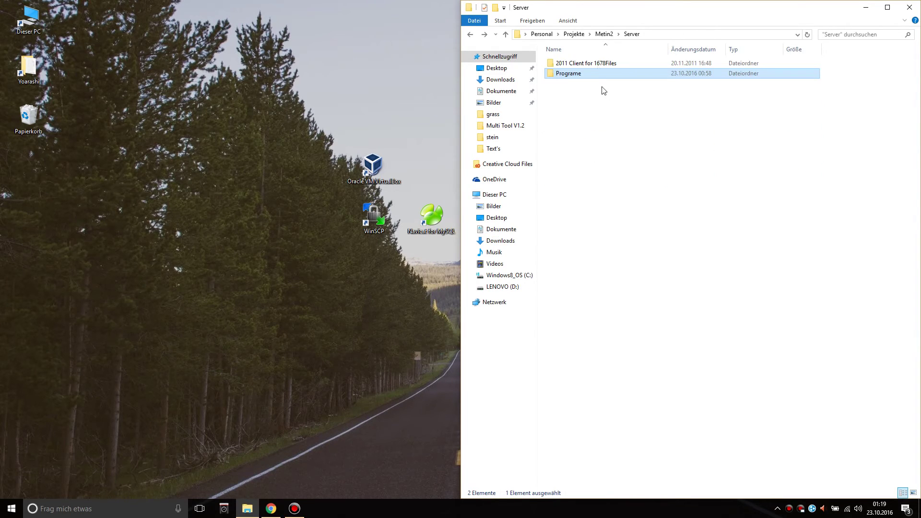
pyautogui.doubleClick(602, 64)
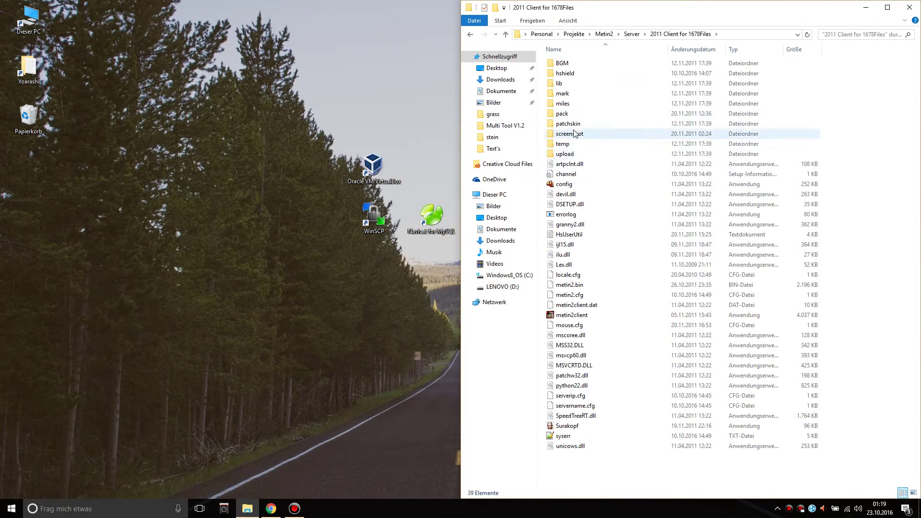
pyautogui.doubleClick(562, 113)
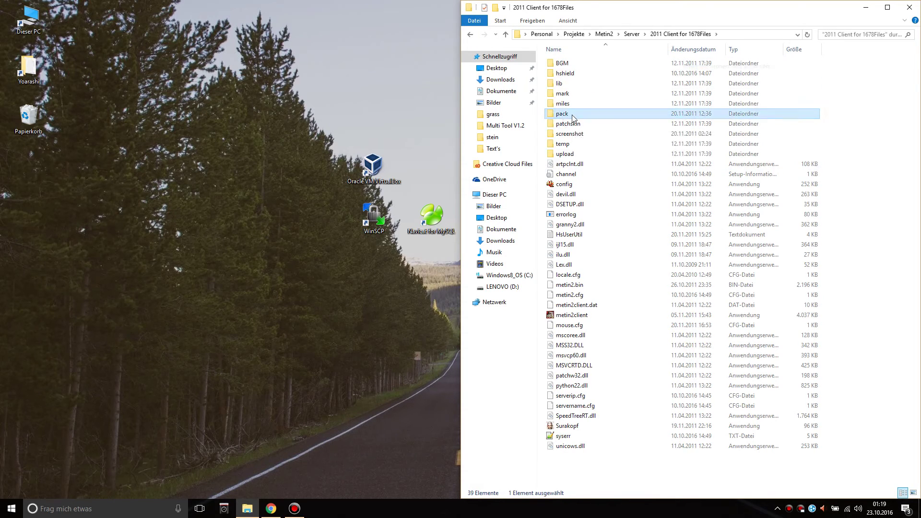
pyautogui.click(547, 194)
pyautogui.hotkey('ctrl', 'v')
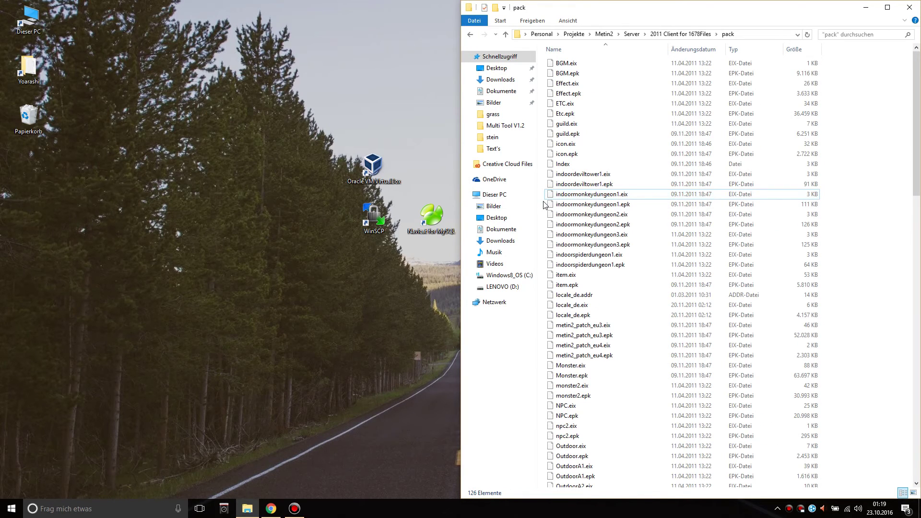
pyautogui.click(493, 182)
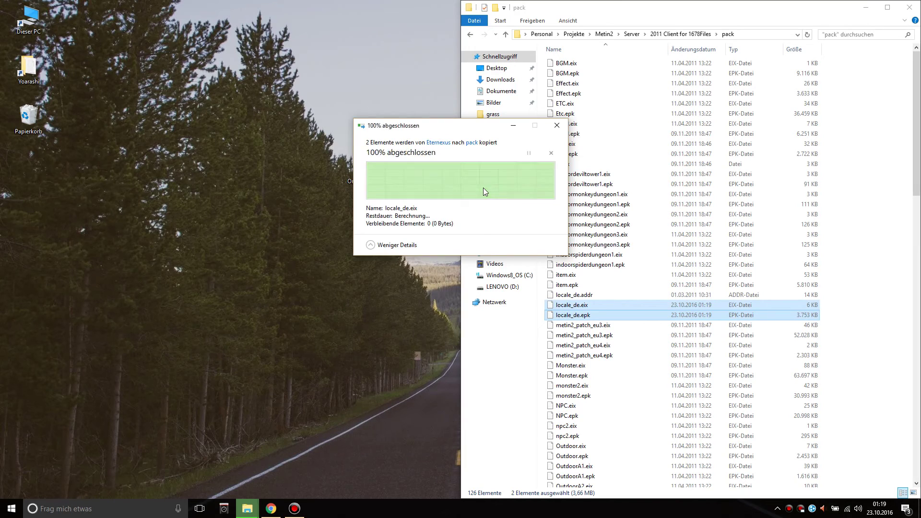
pyautogui.click(585, 327)
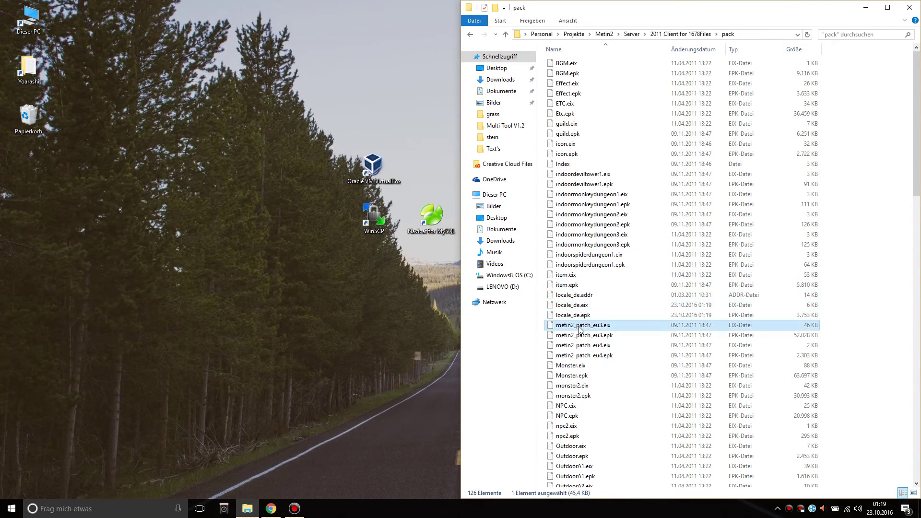
pyautogui.scroll(-2, 584, 229)
pyautogui.scroll(2, 612, 259)
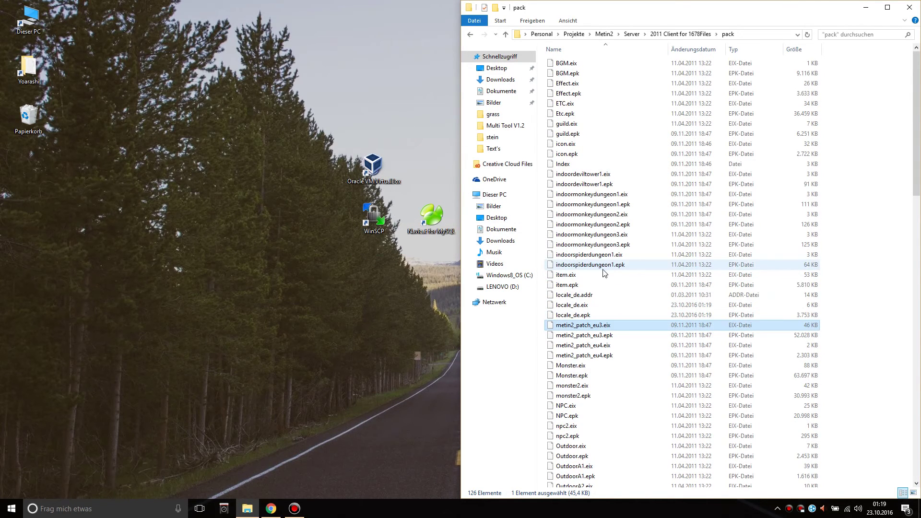
pyautogui.click(581, 315)
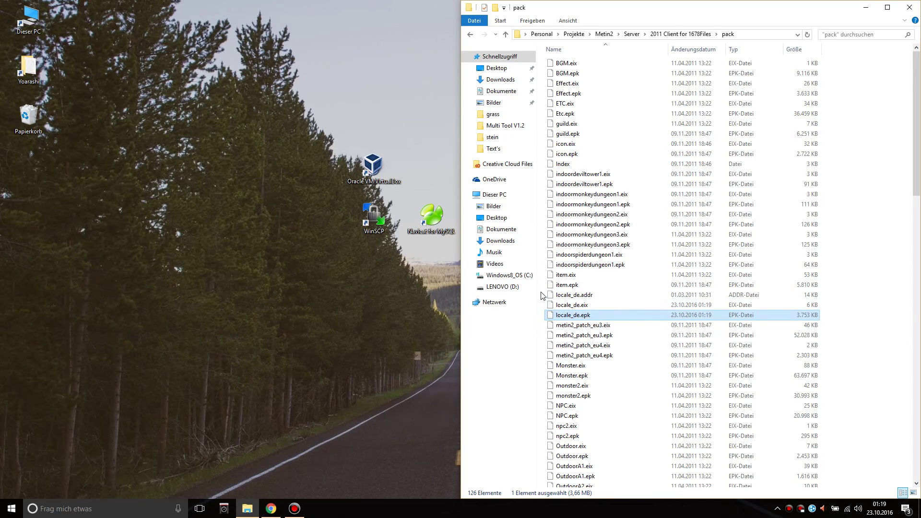
pyautogui.click(542, 297)
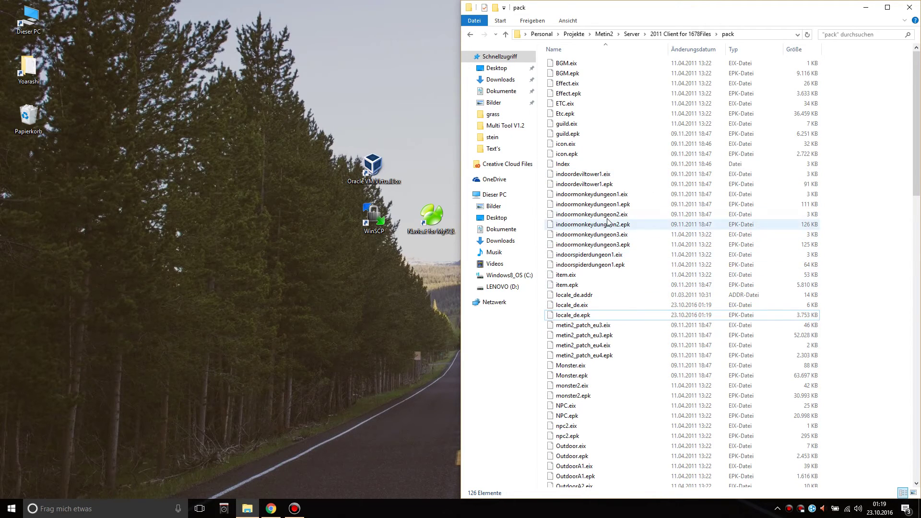
pyautogui.press('BackSpace')
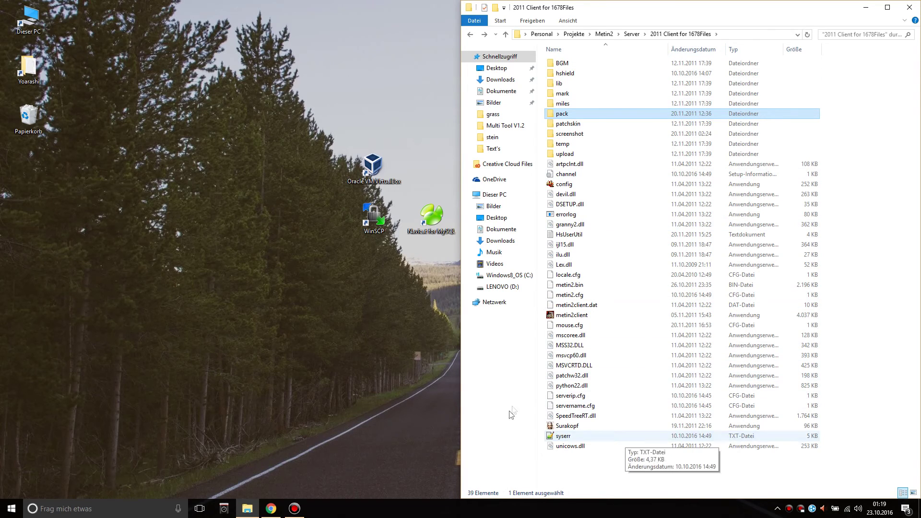
pyautogui.click(546, 401)
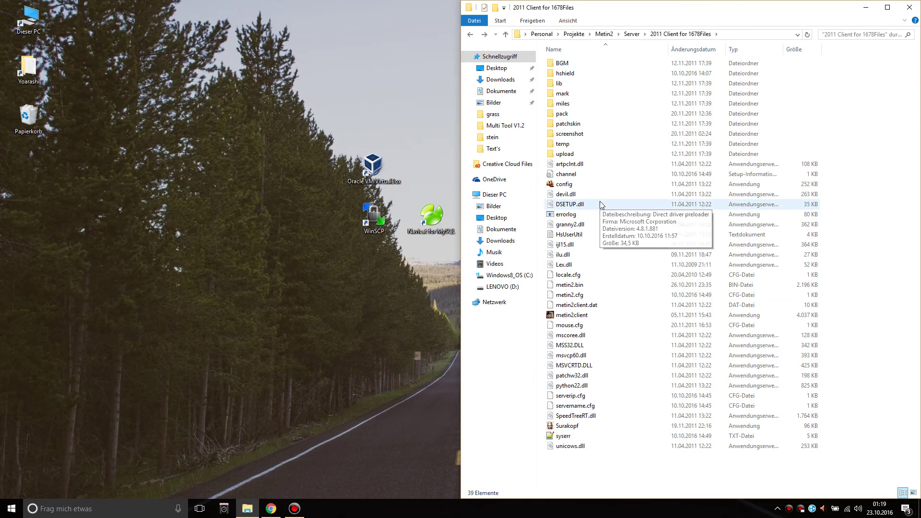
# View the contents of the Multi Tool V1.2 folder and return to the Programe folder
pyautogui.hotkey('alt', 'Up')
pyautogui.click(578, 74)
pyautogui.doubleClick(599, 76)
pyautogui.doubleClick(593, 77)
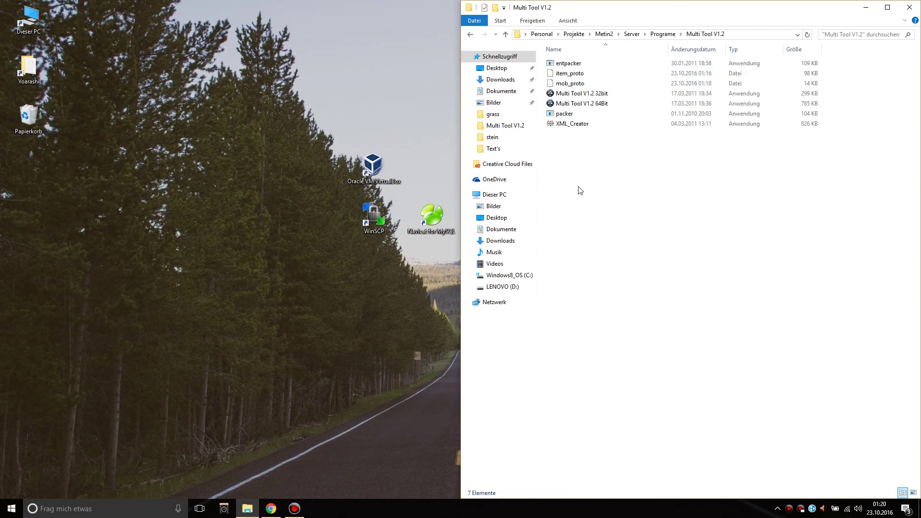
pyautogui.hotkey('alt', 'Left')
pyautogui.click(623, 133)
pyautogui.click(592, 73)
pyautogui.doubleClick(593, 73)
pyautogui.hotkey('alt', 'Left')
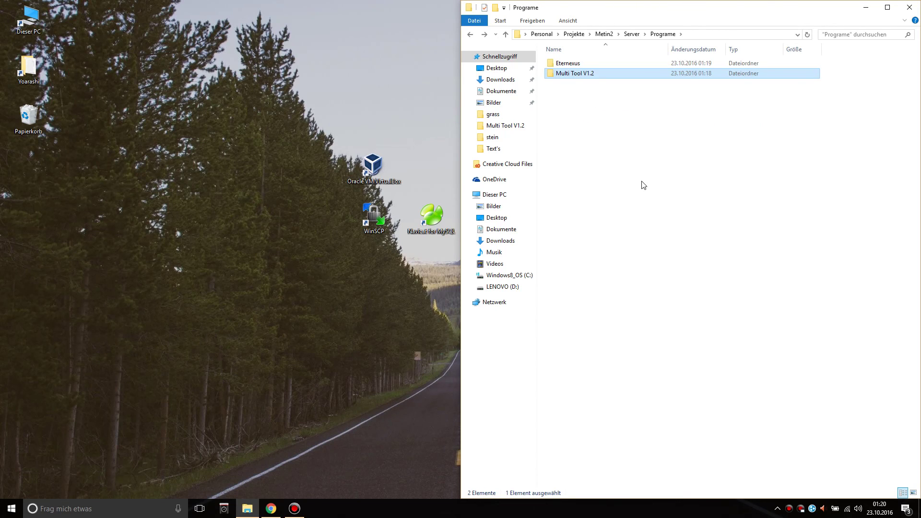